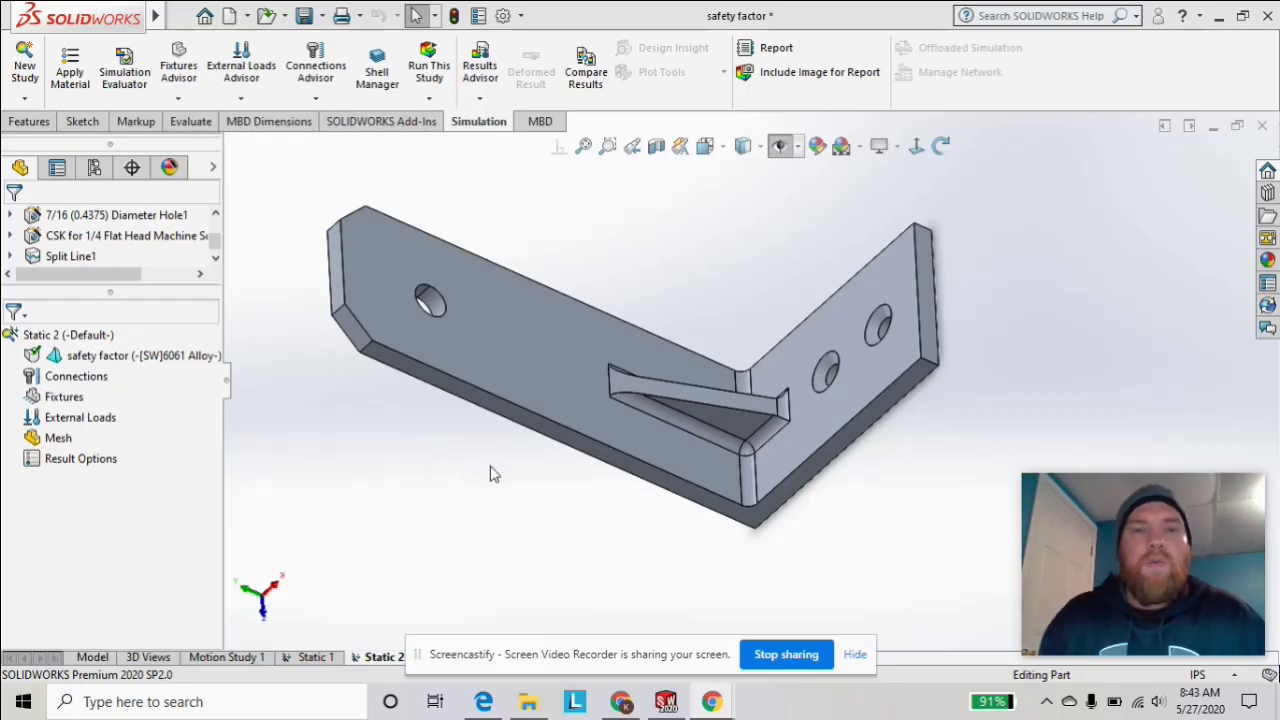
pyautogui.moveTo(500, 514)
pyautogui.mouseDown(button='middle')
pyautogui.moveTo(509, 491)
pyautogui.moveTo(510, 503)
pyautogui.mouseUp(button='middle')
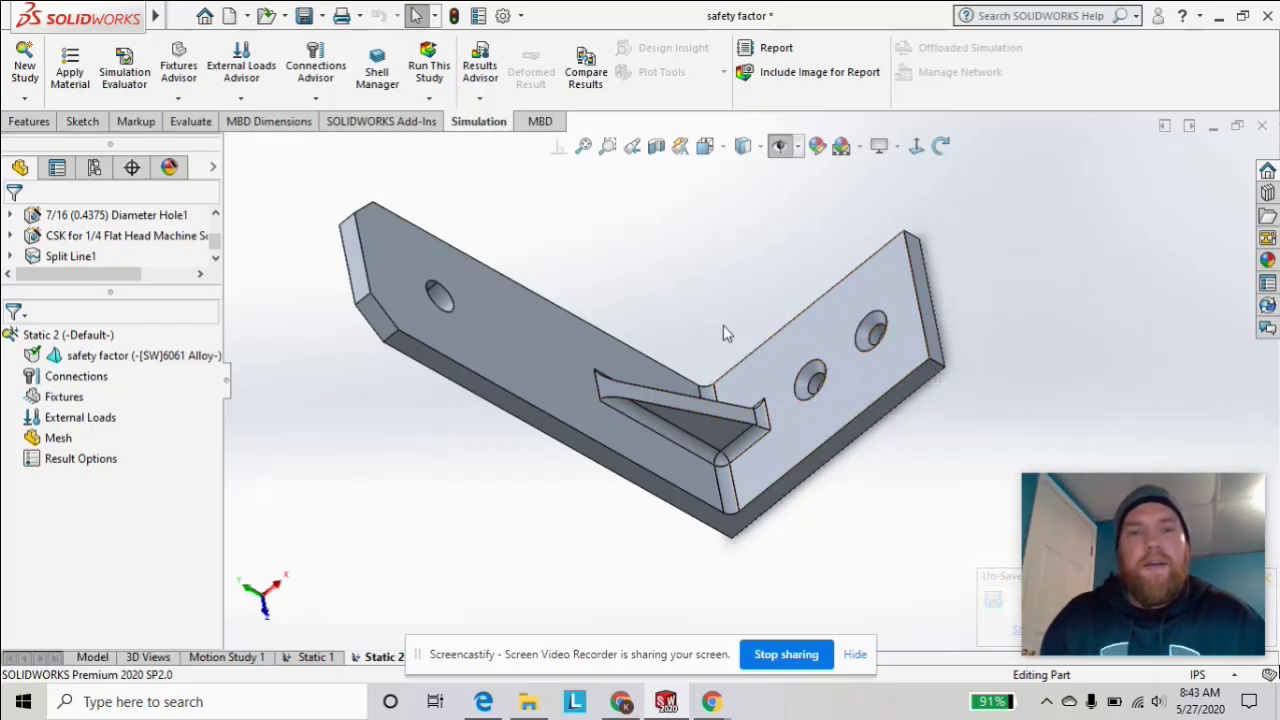
pyautogui.moveTo(686, 370); pyautogui.dragTo(498, 328, button='middle')
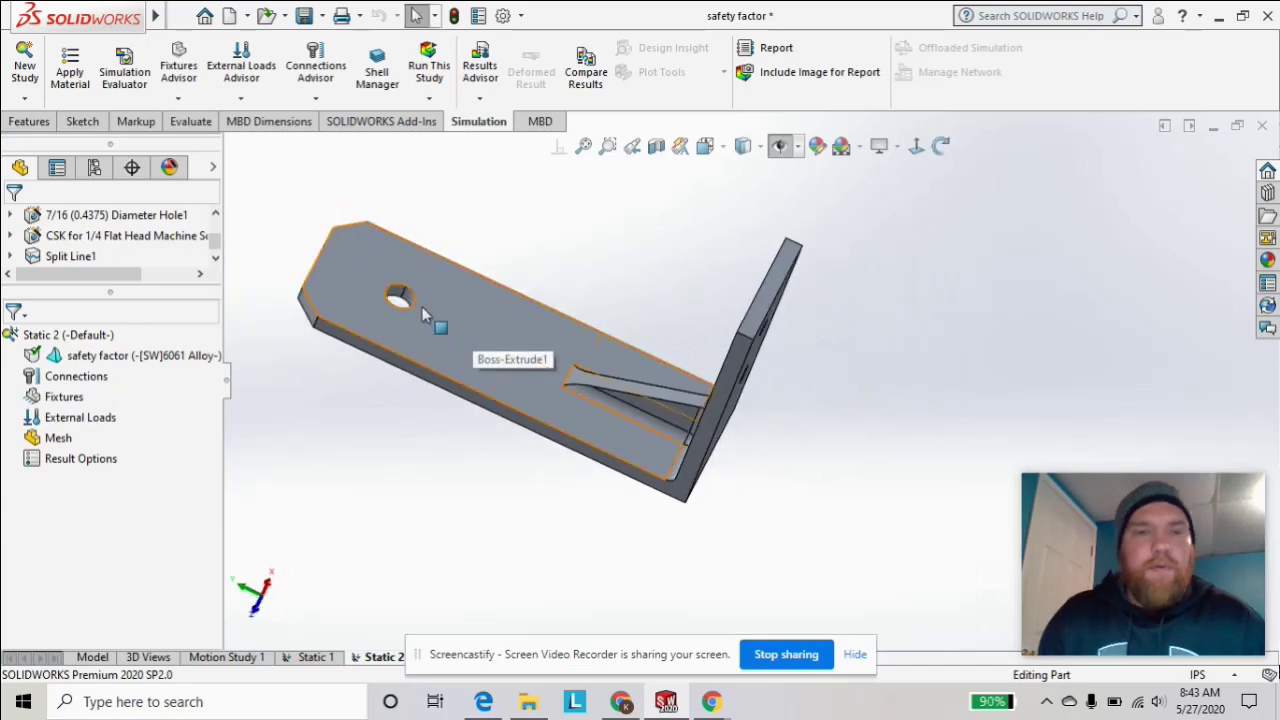
pyautogui.hotkey('ctrl', '7')
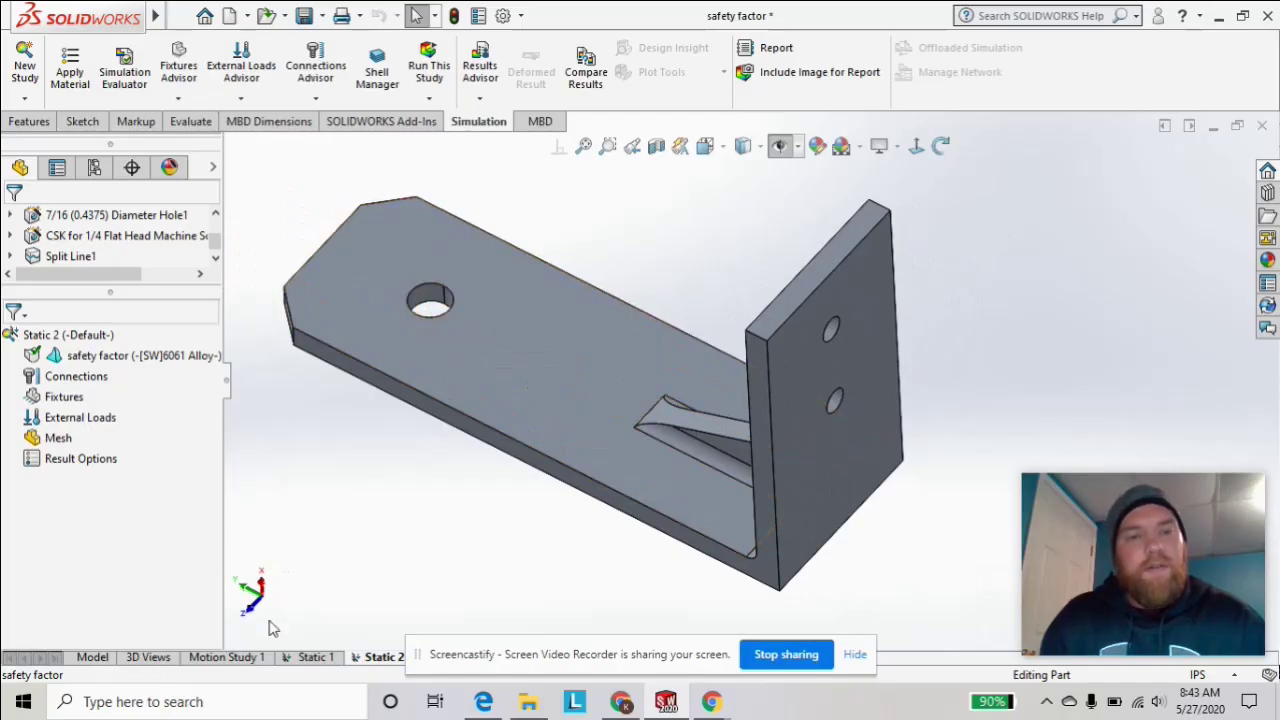
pyautogui.scroll(-2, 427, 301)
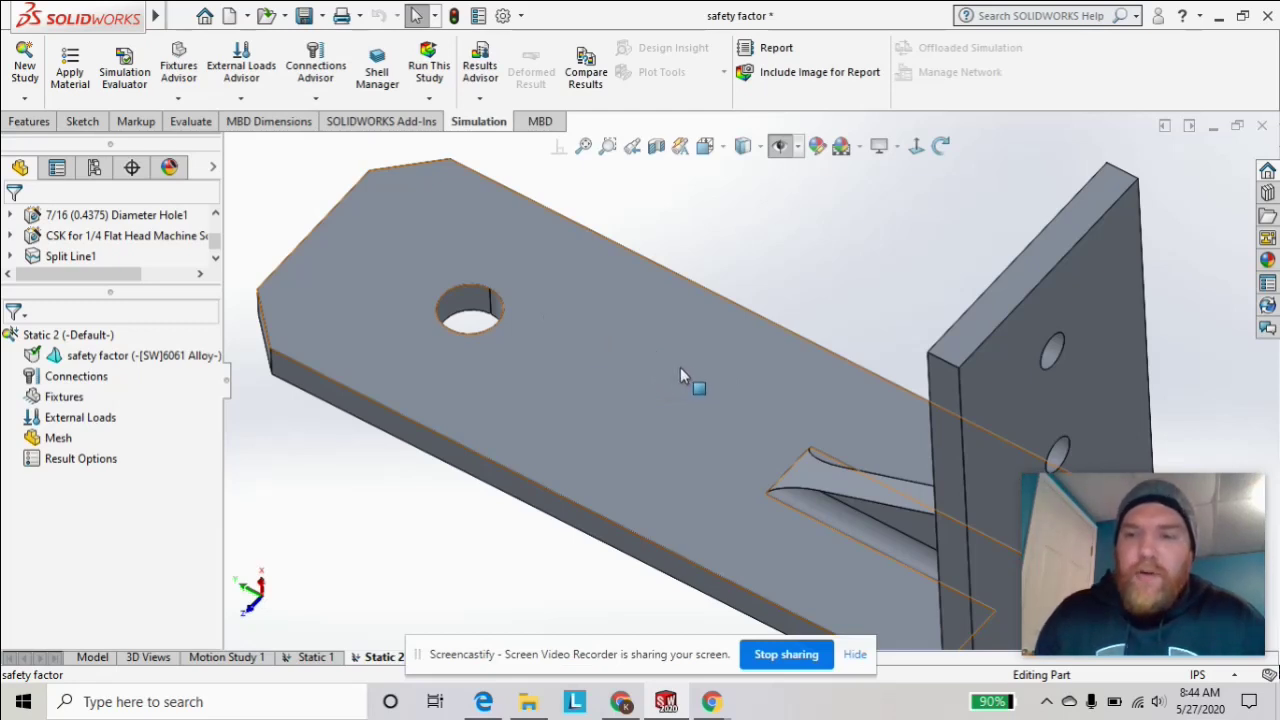
pyautogui.moveTo(723, 403); pyautogui.dragTo(800, 432, button='middle')
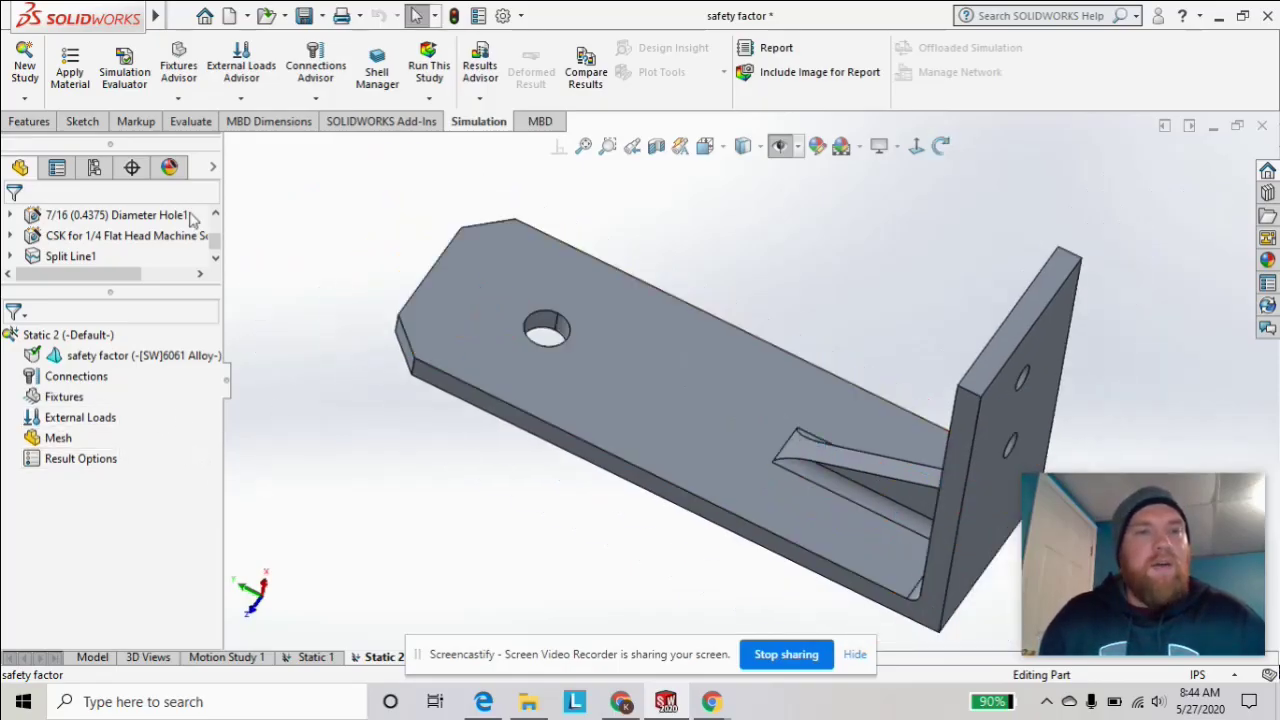
# - Start a Fixed Geometry fixture and select the inner cylindrical face of the countersunk hole nearer the bend
pyautogui.click(181, 101)
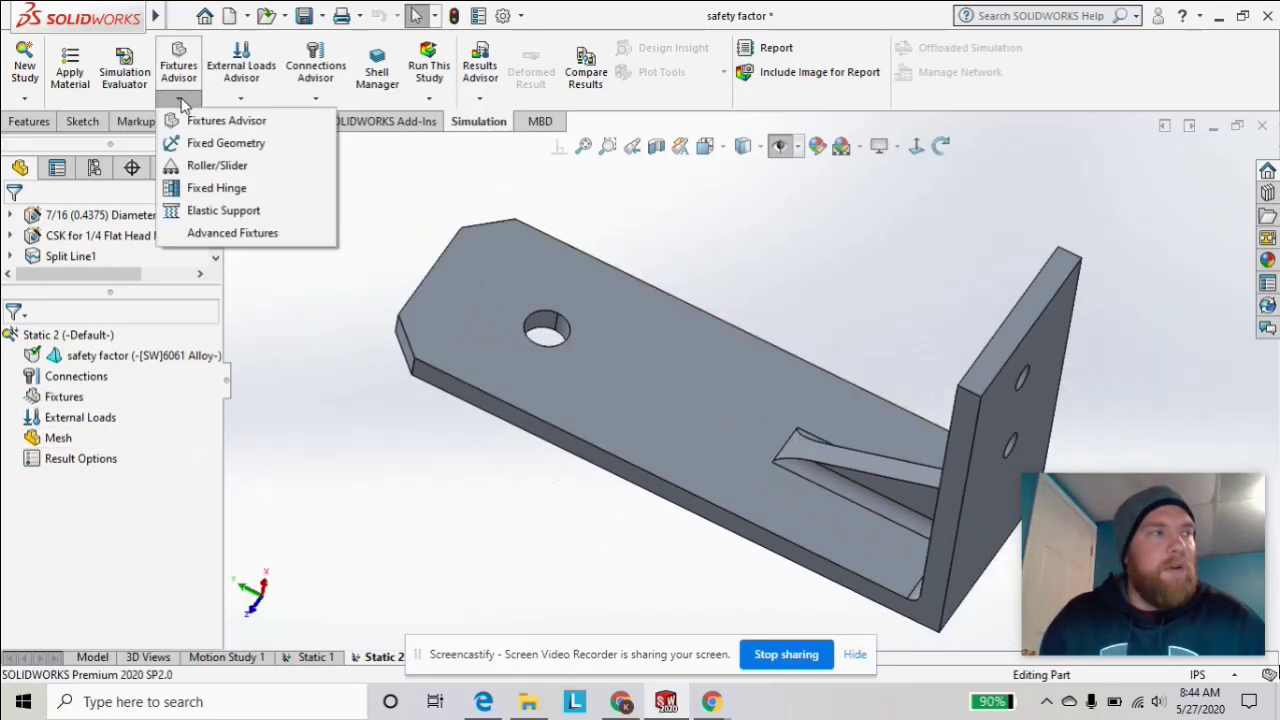
pyautogui.click(226, 145)
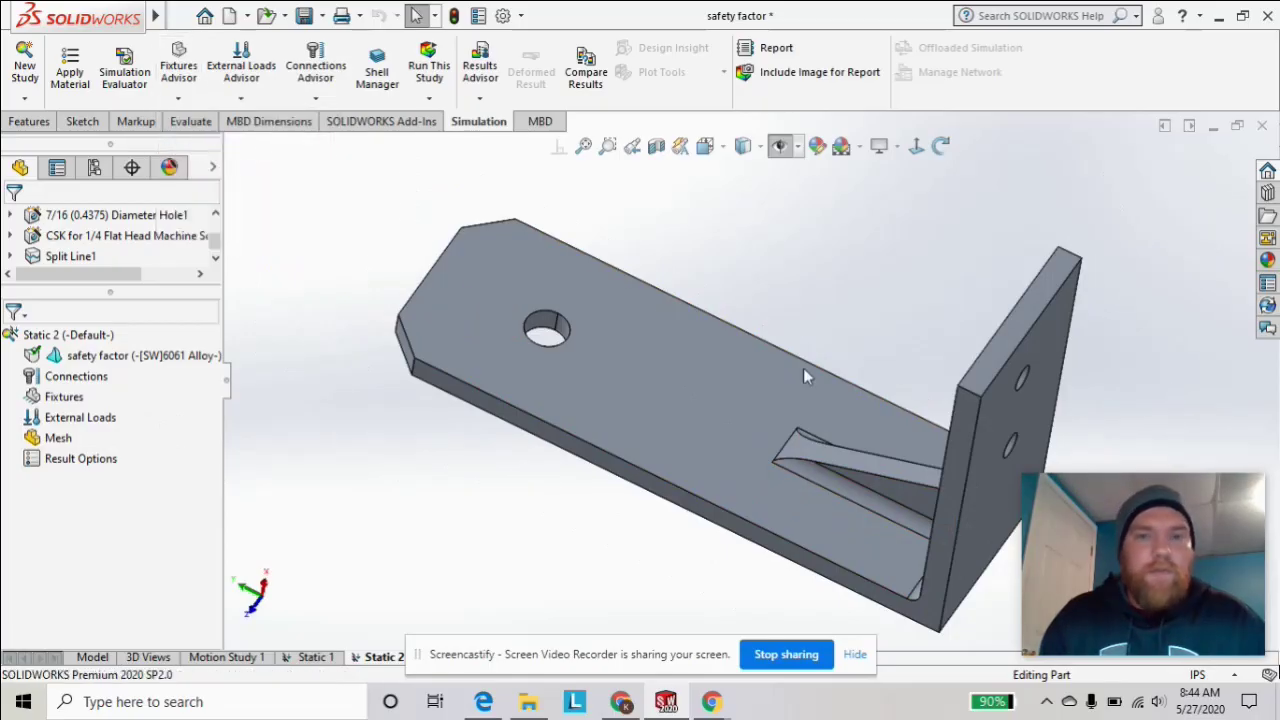
pyautogui.click(915, 424)
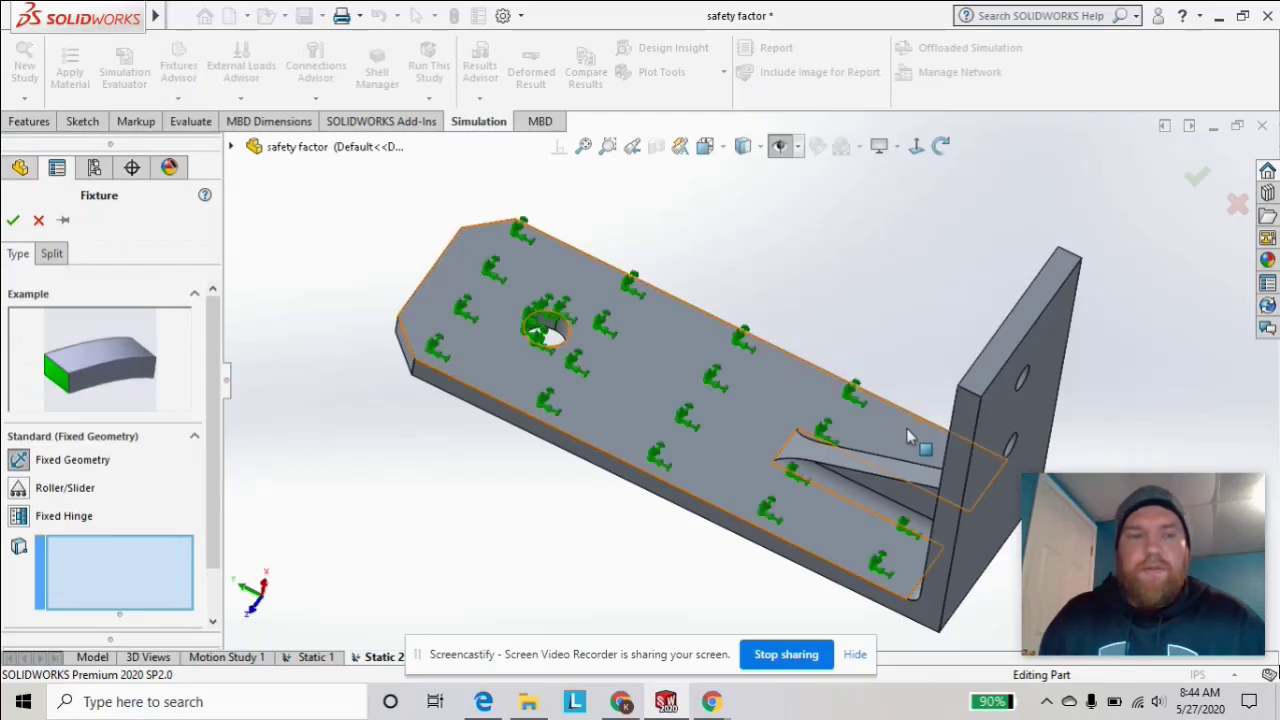
pyautogui.moveTo(906, 428); pyautogui.dragTo(1000, 450, button='middle')
pyautogui.click(960, 420)
pyautogui.click(1120, 449)
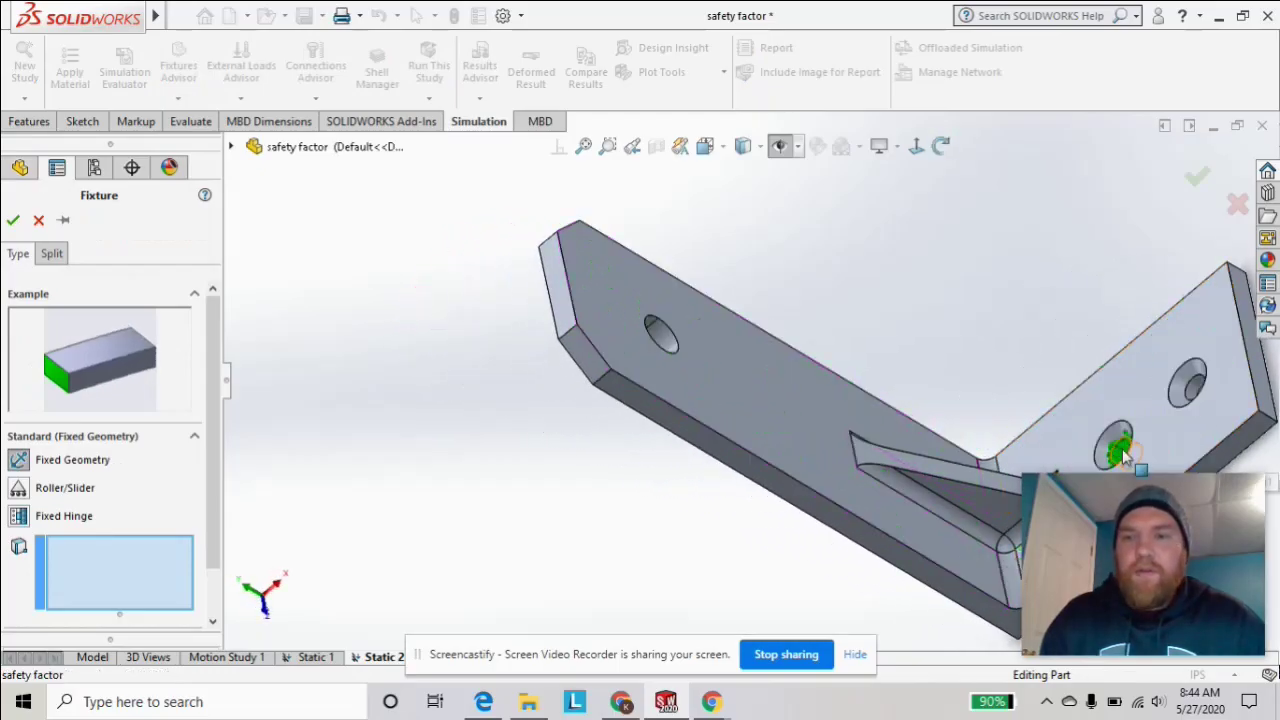
pyautogui.click(1122, 452)
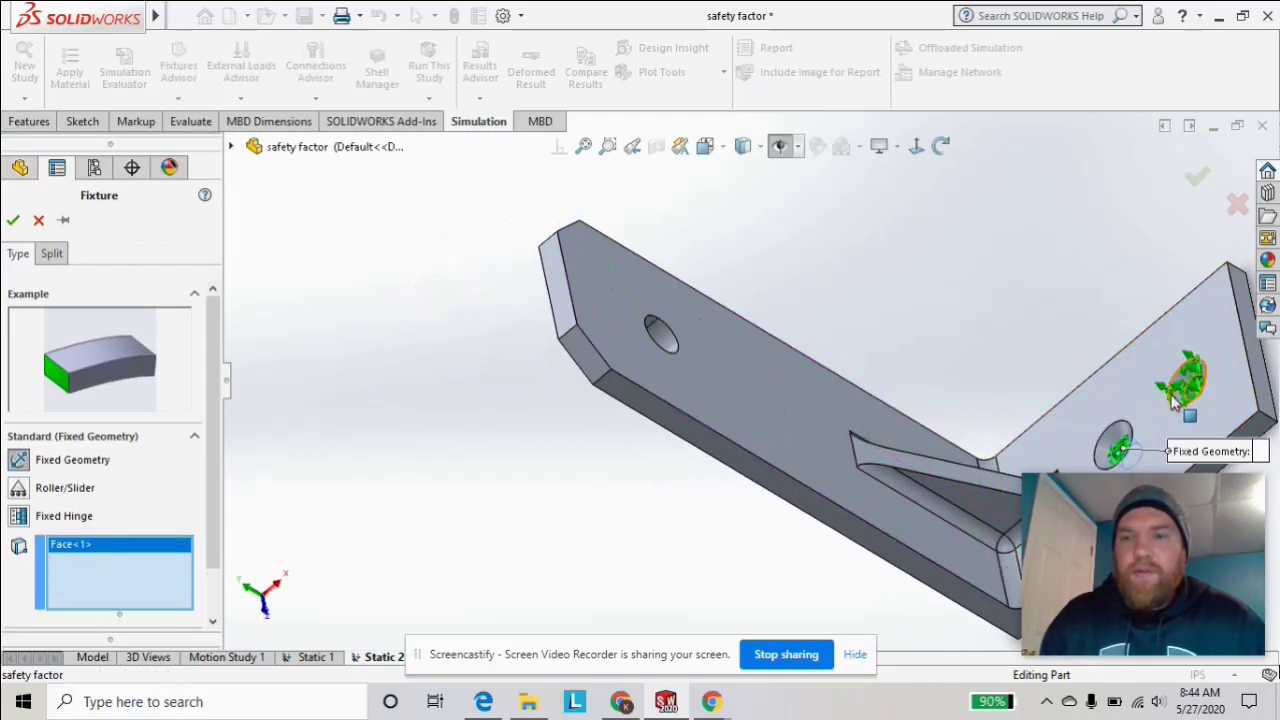
# - Add the other screw hole's cylindrical face and both countersink faces to the fixture and apply it
pyautogui.scroll(-2, 1168, 400)
pyautogui.scroll(-2, 1170, 400)
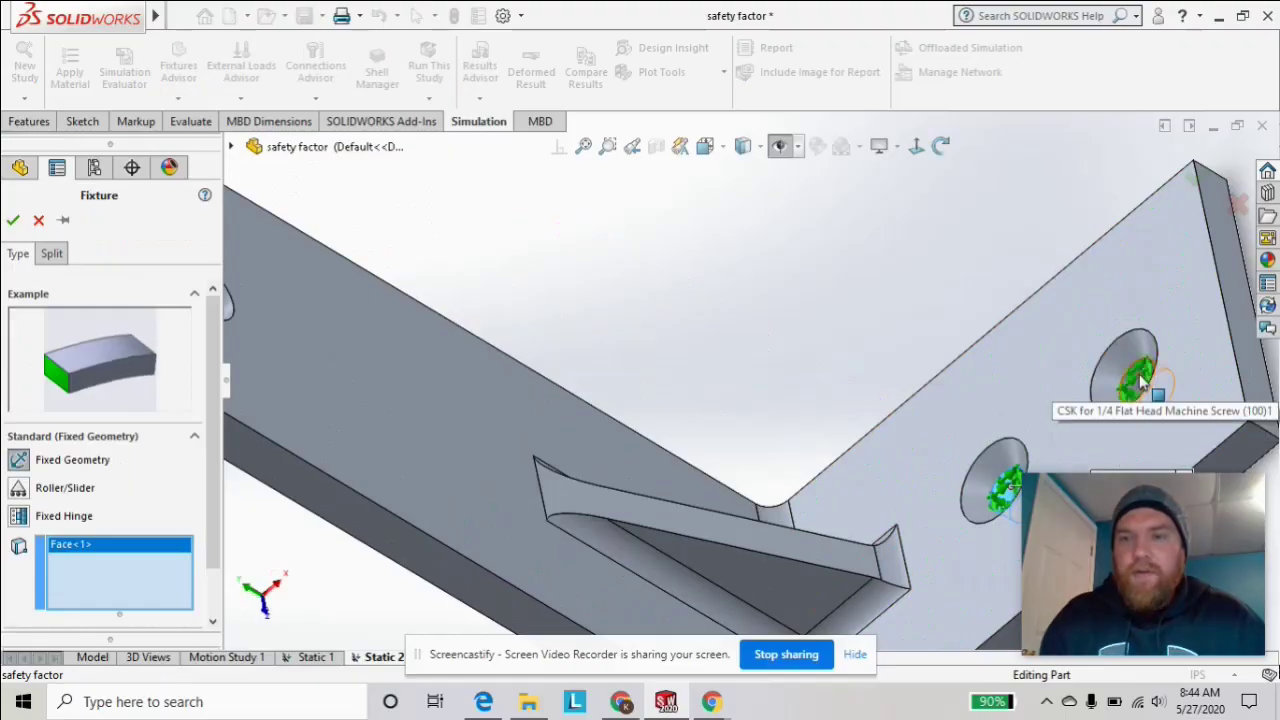
pyautogui.click(1100, 392)
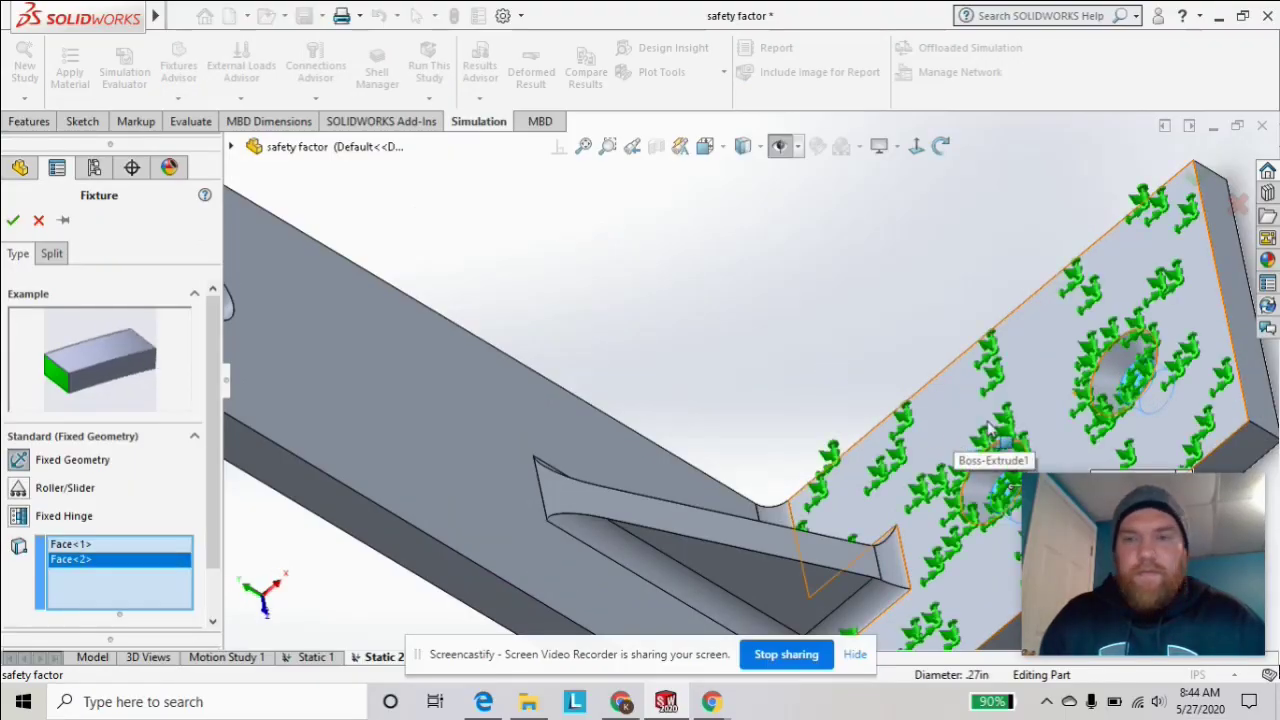
pyautogui.click(1117, 366)
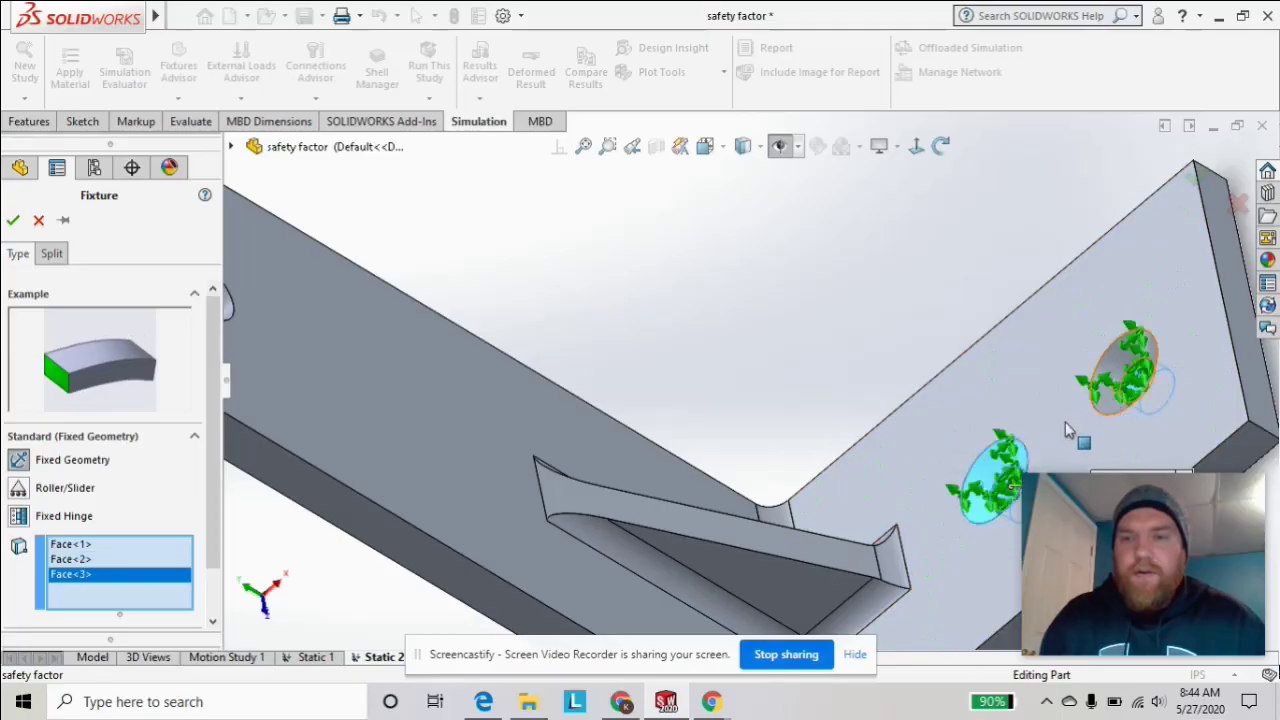
pyautogui.click(1120, 370)
pyautogui.scroll(3, 773, 380)
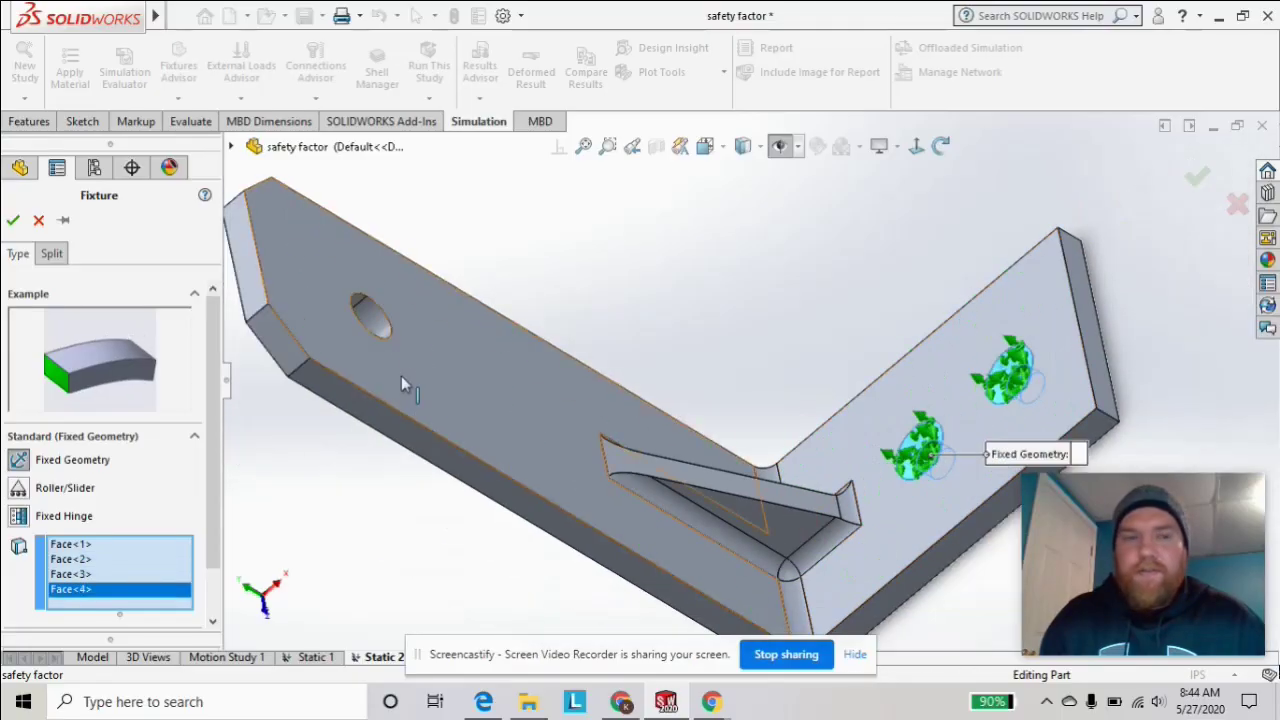
pyautogui.click(12, 220)
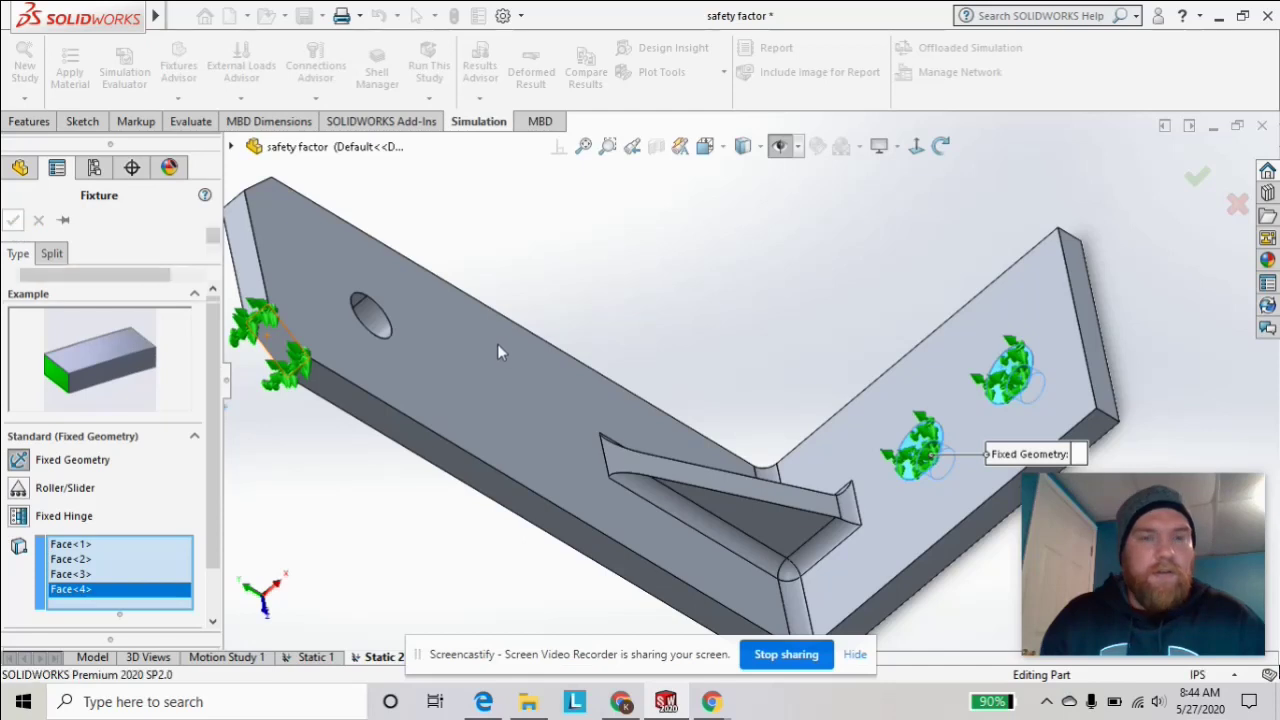
# - Start a Force load and select the split half-face inside the hole at the long plate's chamfered end
pyautogui.moveTo(635, 396); pyautogui.dragTo(279, 331, button='middle')
pyautogui.scroll(-3, 290, 330)
pyautogui.click(241, 98)
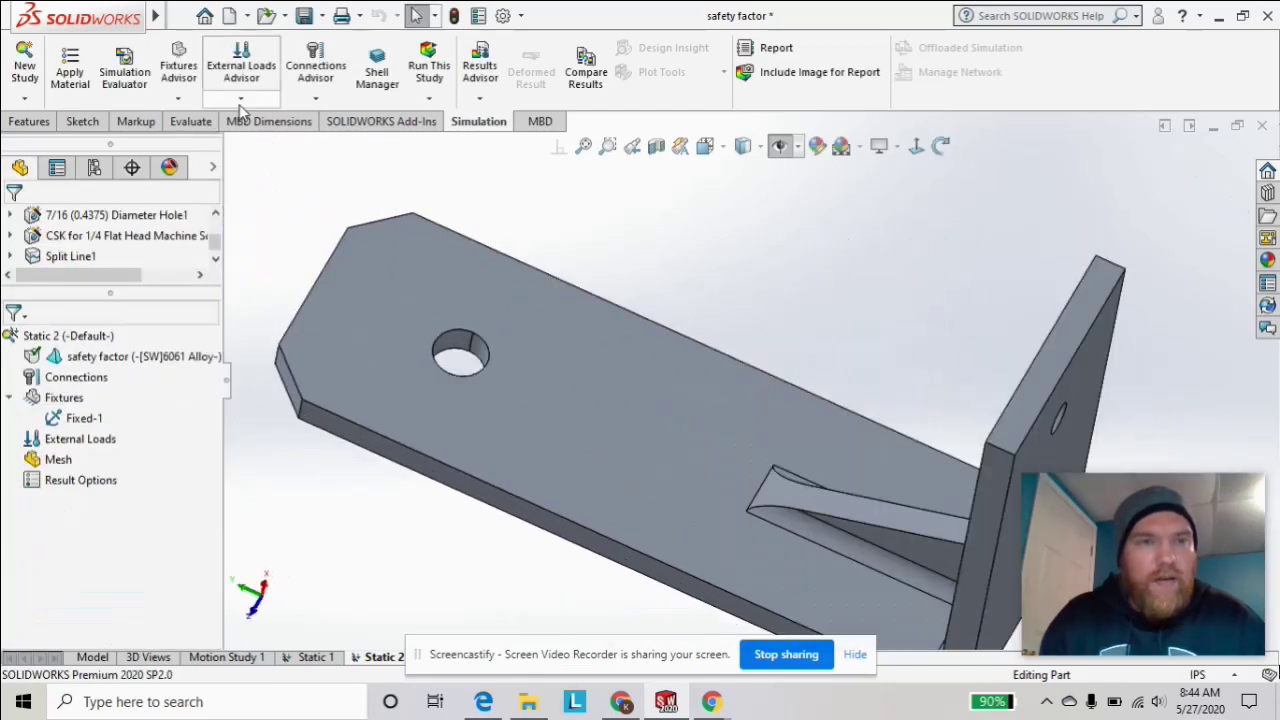
pyautogui.click(252, 145)
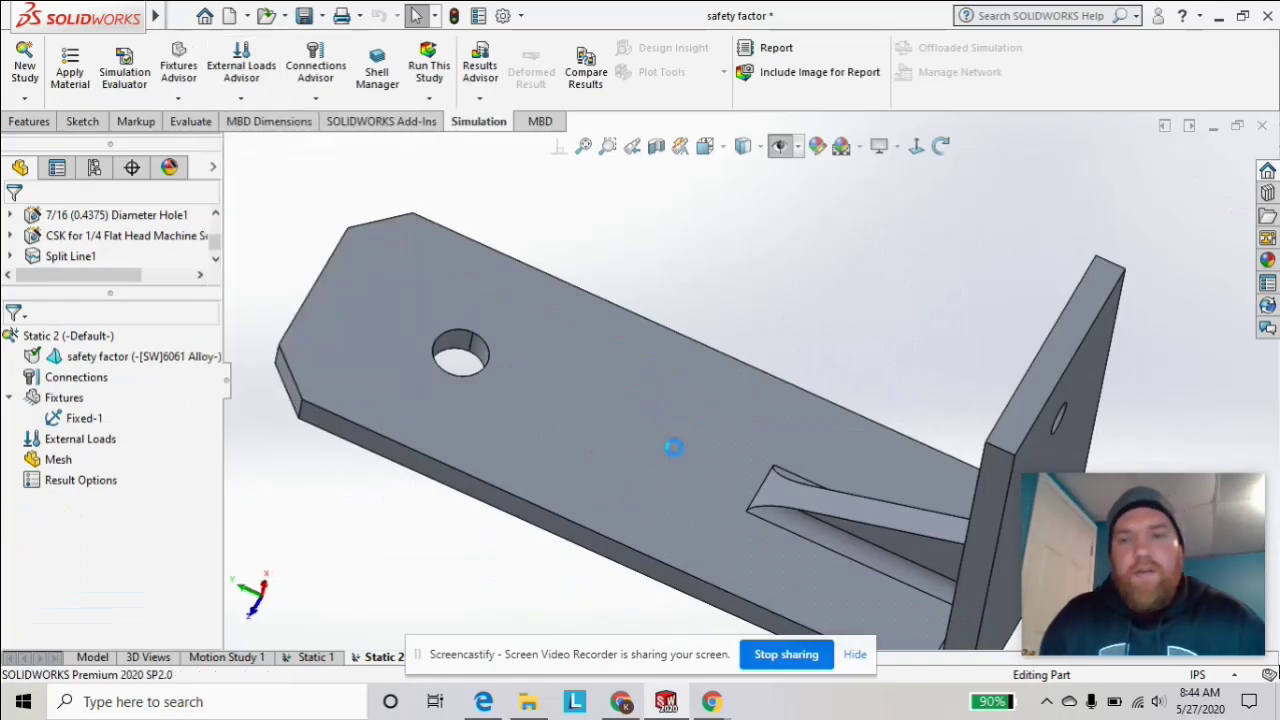
pyautogui.moveTo(629, 451); pyautogui.dragTo(533, 397, button='middle')
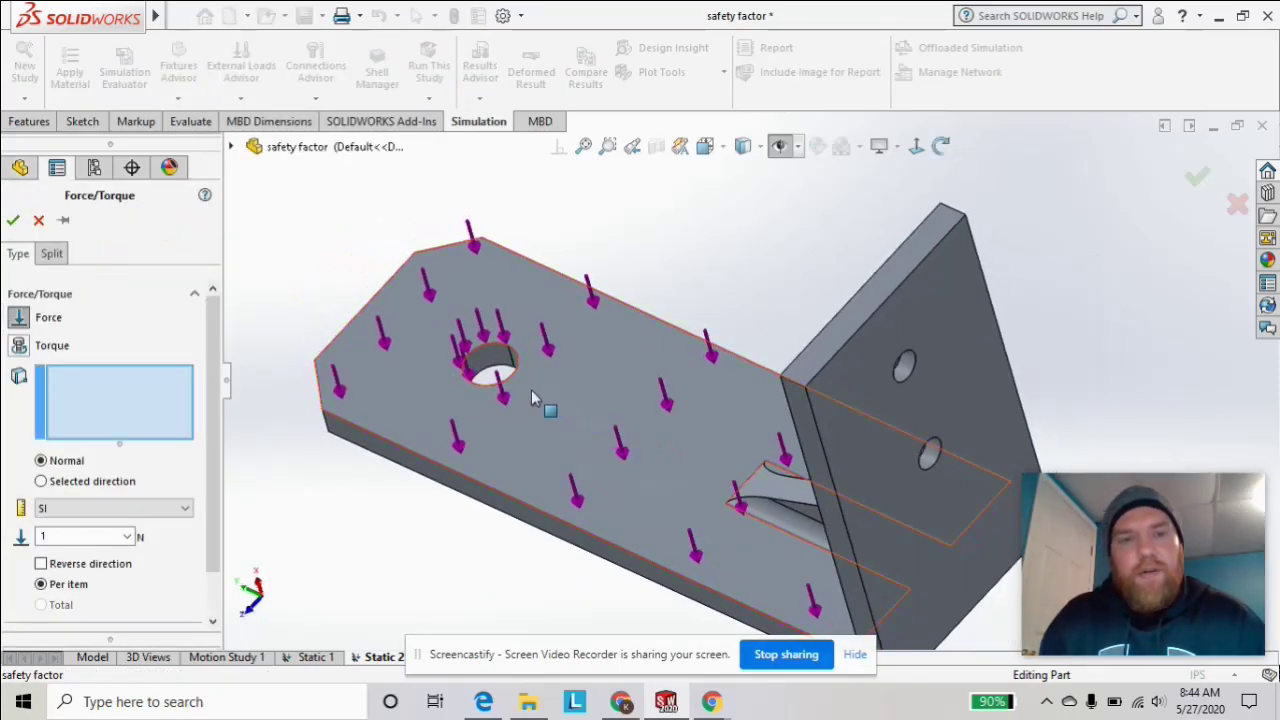
pyautogui.scroll(-3, 533, 397)
pyautogui.click(490, 352)
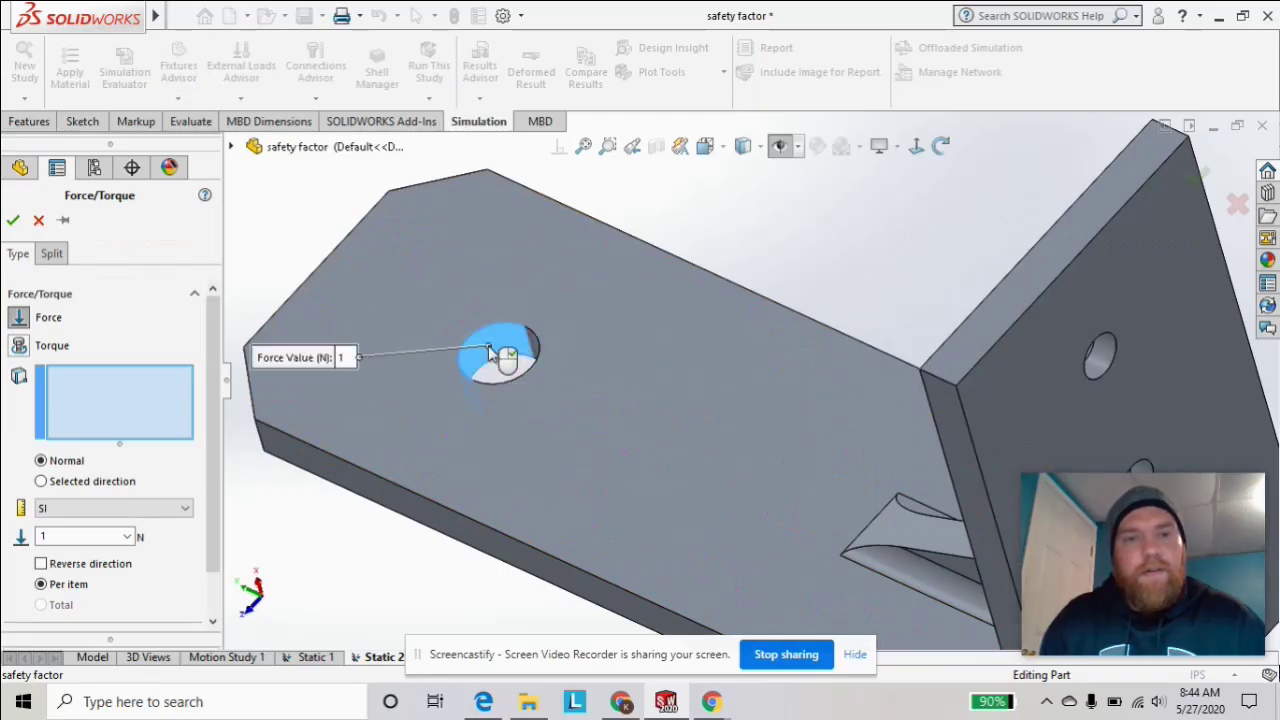
pyautogui.moveTo(575, 410); pyautogui.dragTo(572, 360, button='middle')
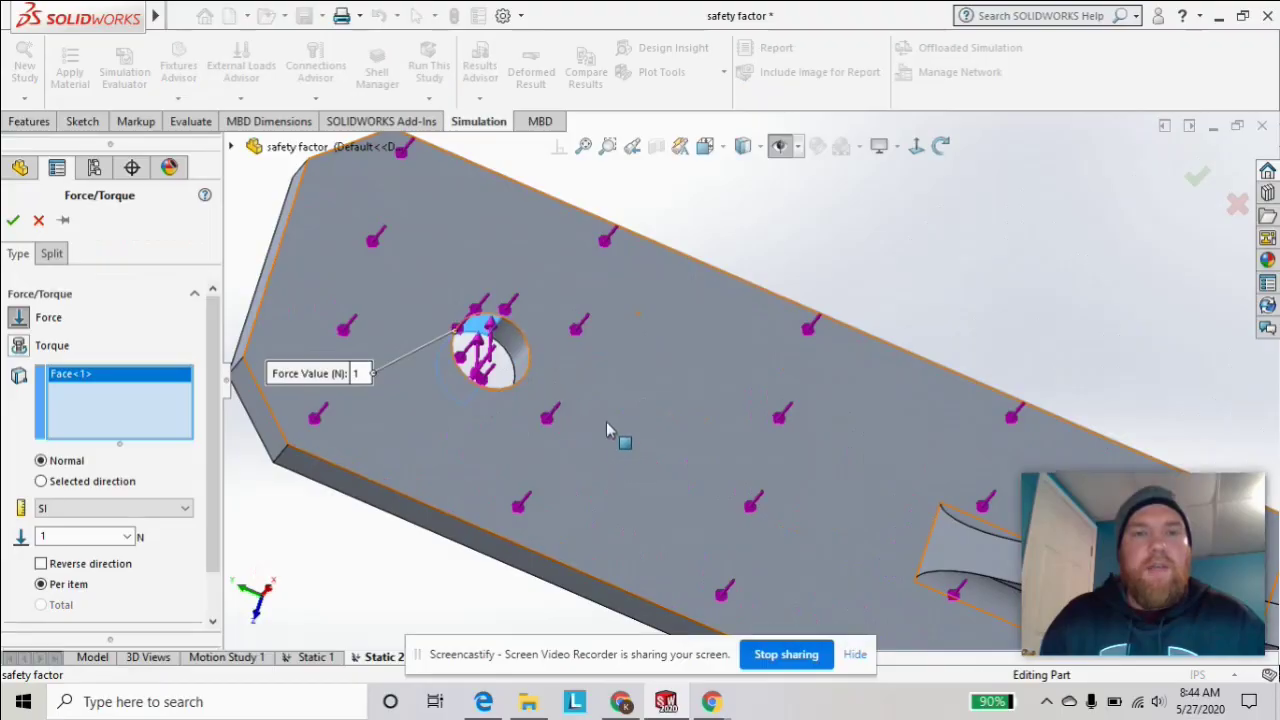
pyautogui.moveTo(606, 430); pyautogui.dragTo(586, 420, button='middle')
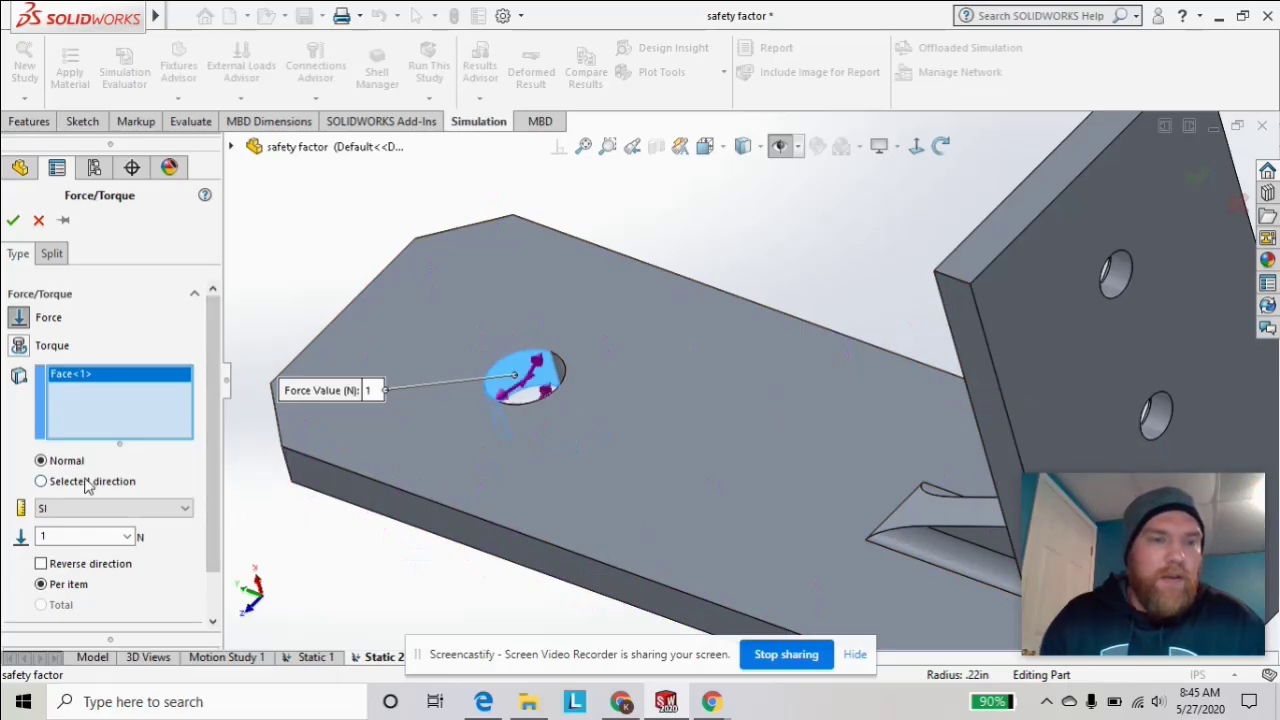
# - Direct the force by Selected direction along the long plate's upper side edge
pyautogui.click(130, 480)
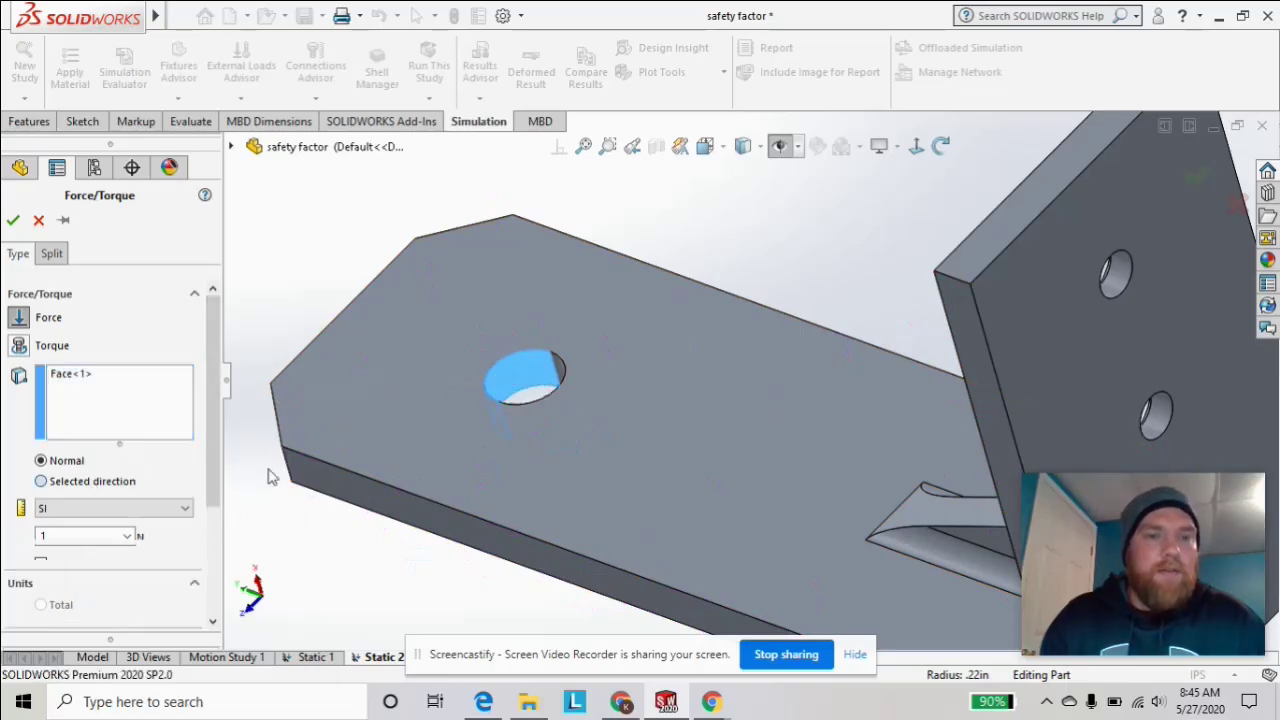
pyautogui.click(352, 478)
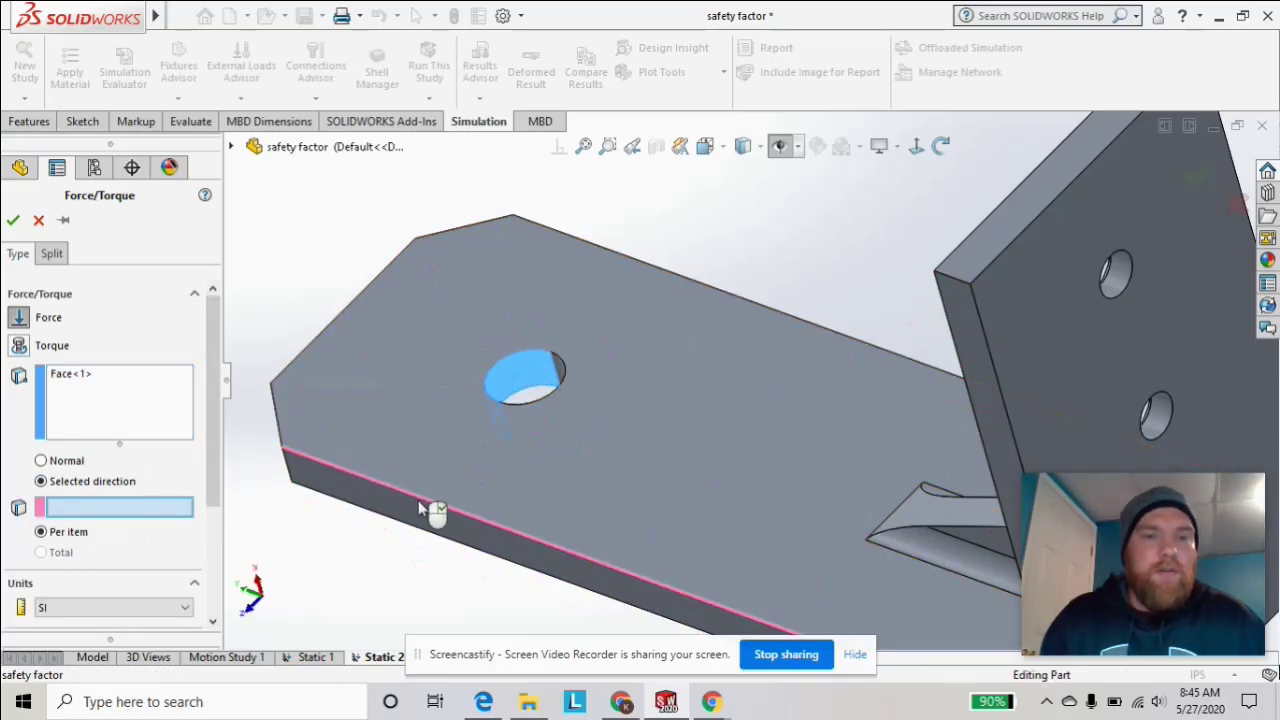
pyautogui.scroll(2, 458, 518)
pyautogui.scroll(3, 463, 523)
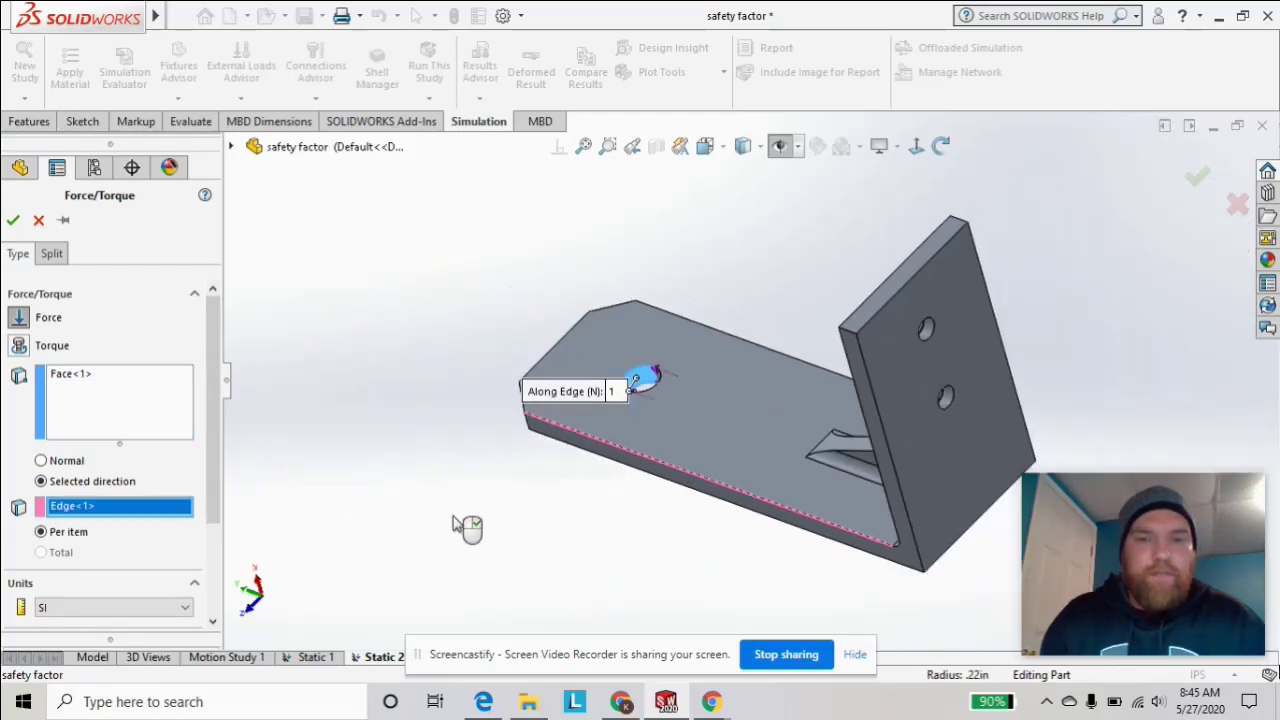
pyautogui.scroll(-1, 580, 429)
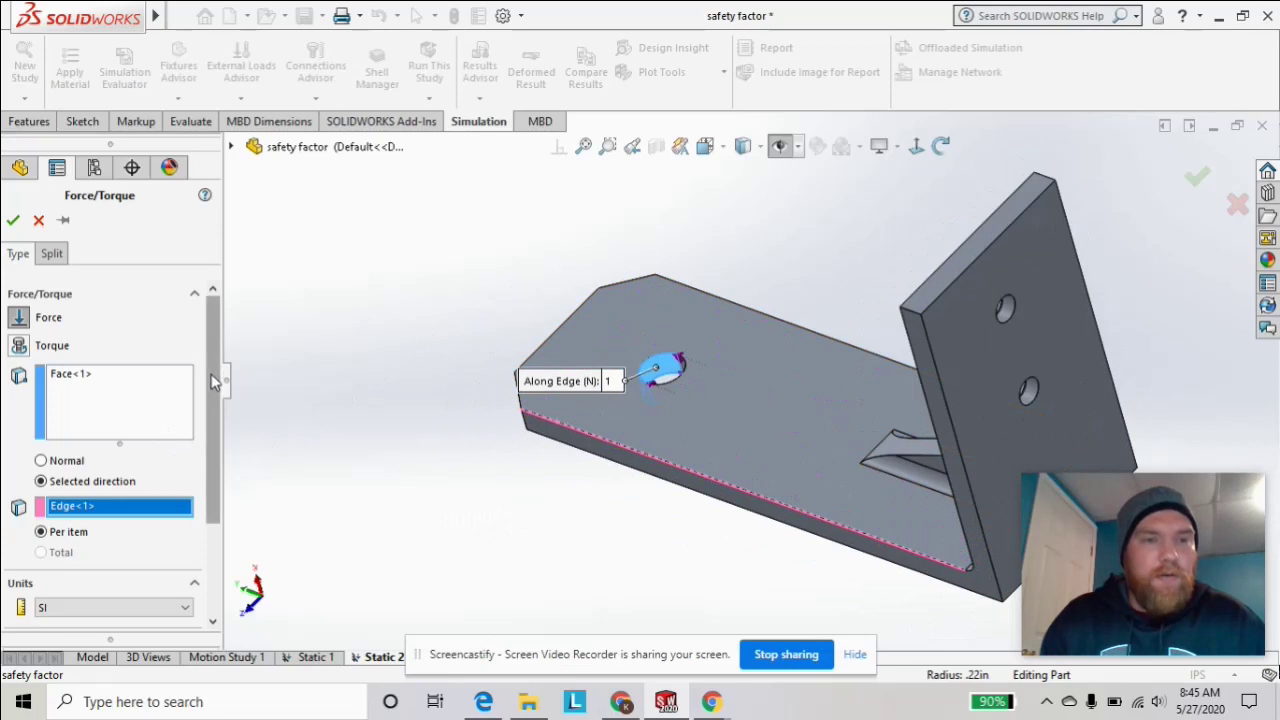
# - Set the force units to English (IPS), enter 500 lbf per item and apply the load
pyautogui.scroll(-3, 218, 390)
pyautogui.click(98, 480)
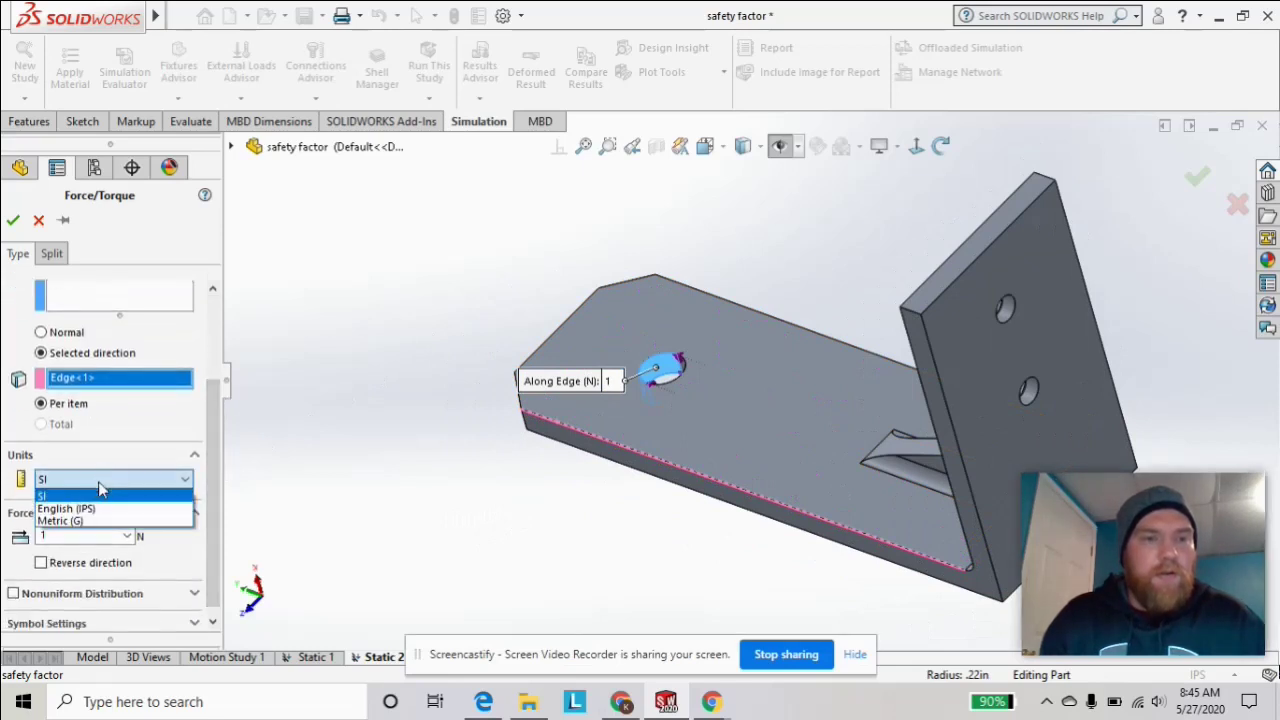
pyautogui.click(90, 510)
pyautogui.doubleClick(95, 535)
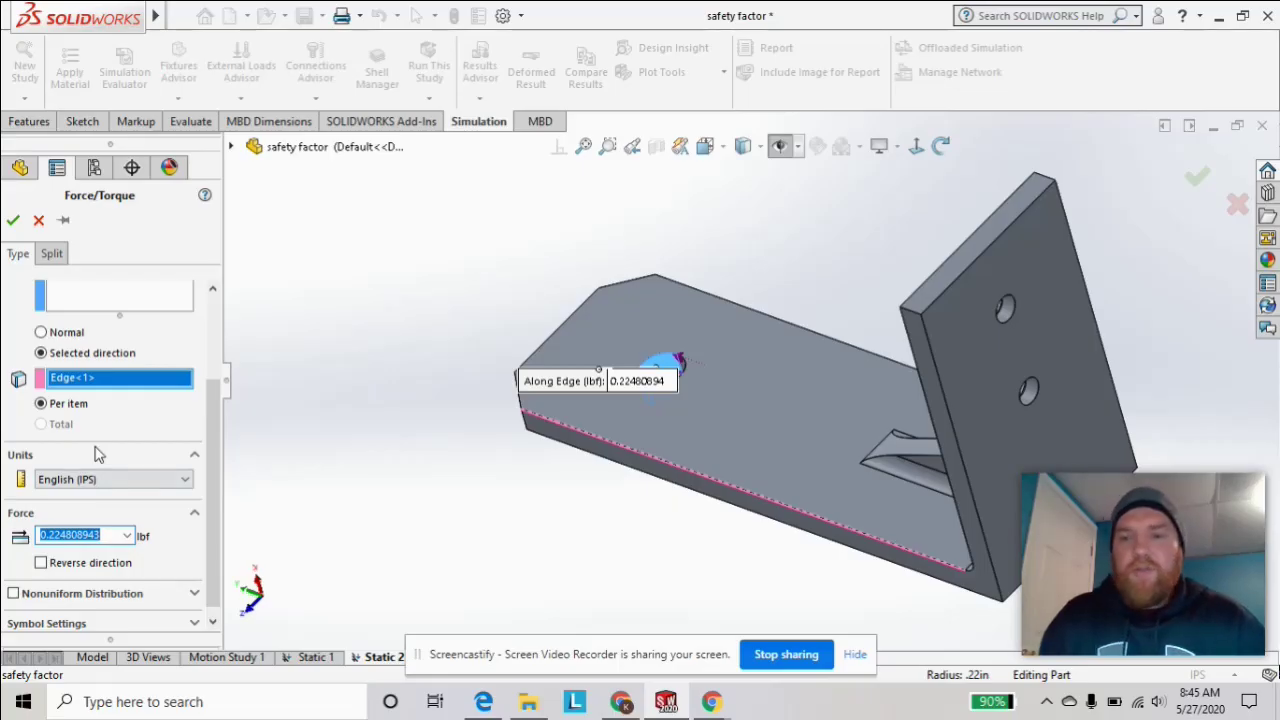
pyautogui.write('500')
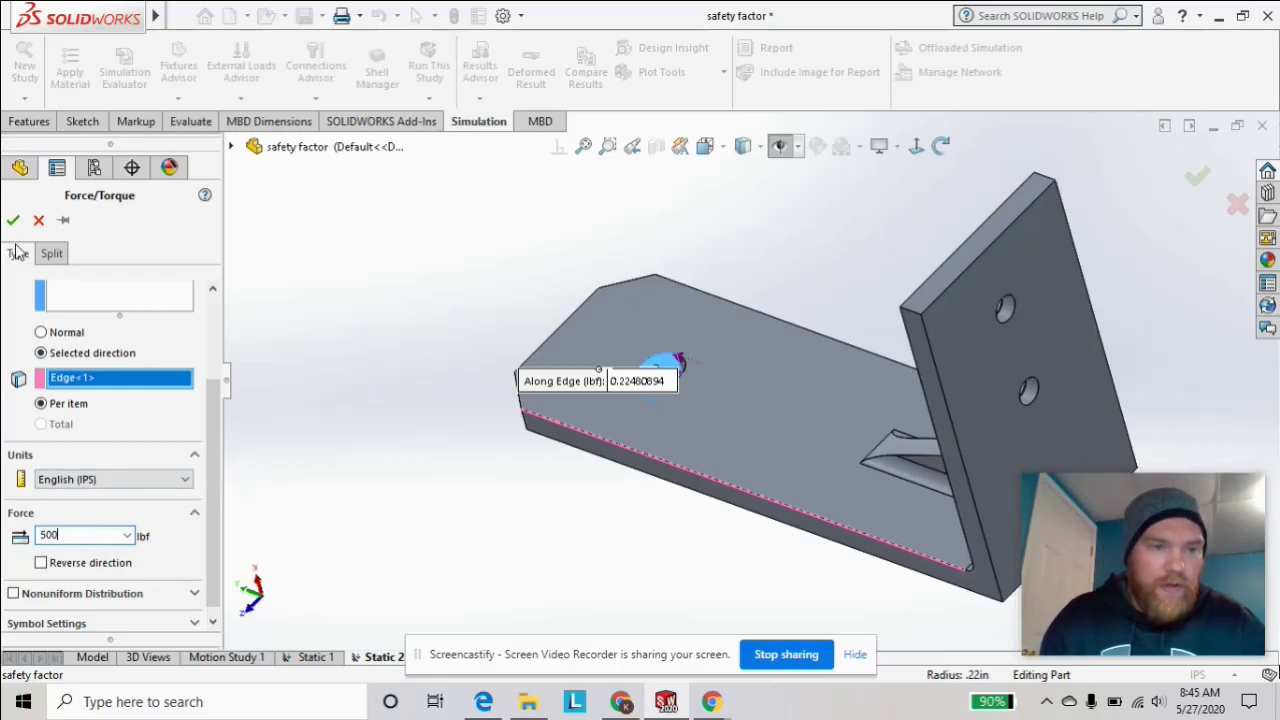
pyautogui.press('Return')
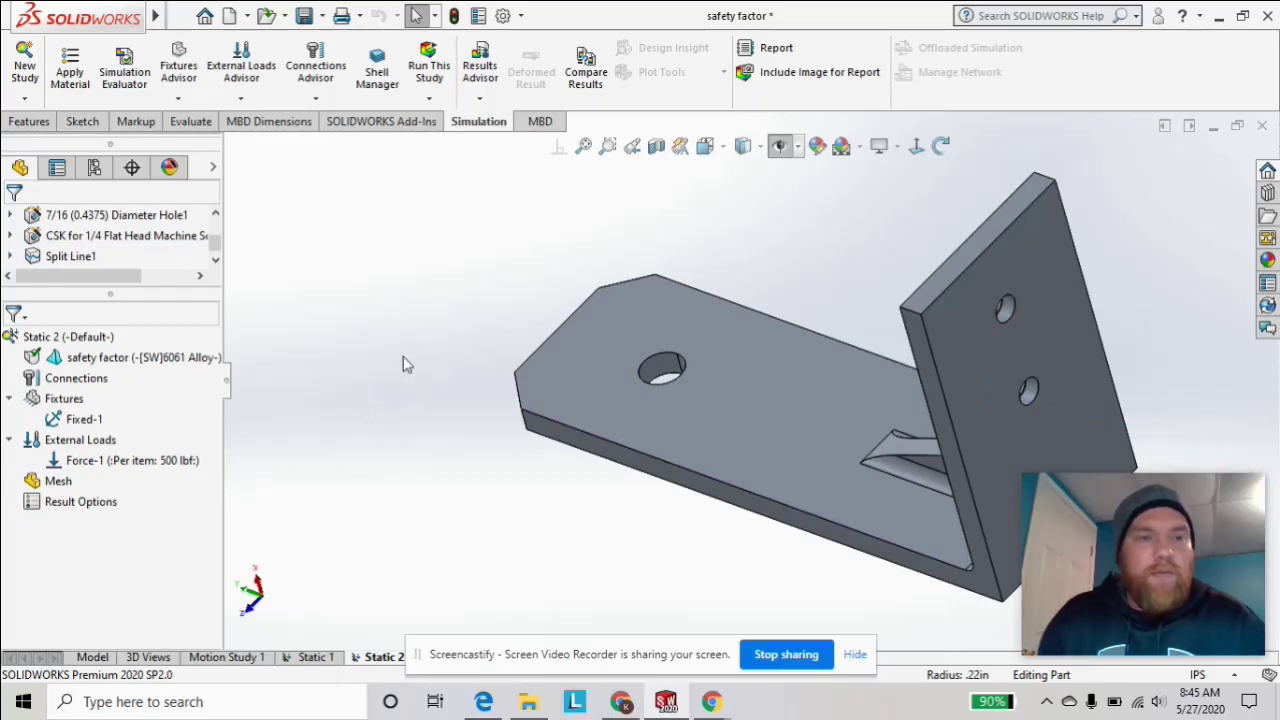
# - Mesh the bracket with the mesh density set slightly finer than the default, without running the analysis
pyautogui.moveTo(655, 385); pyautogui.dragTo(775, 461, button='middle')
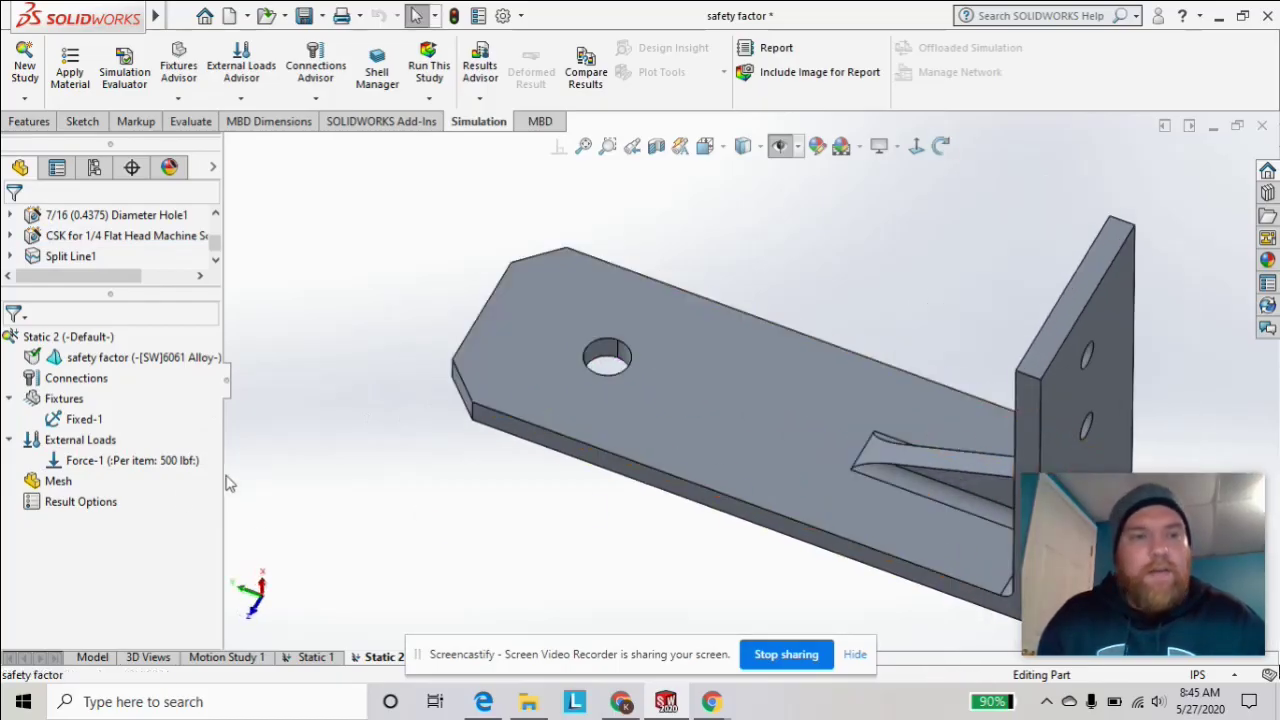
pyautogui.rightClick(59, 486)
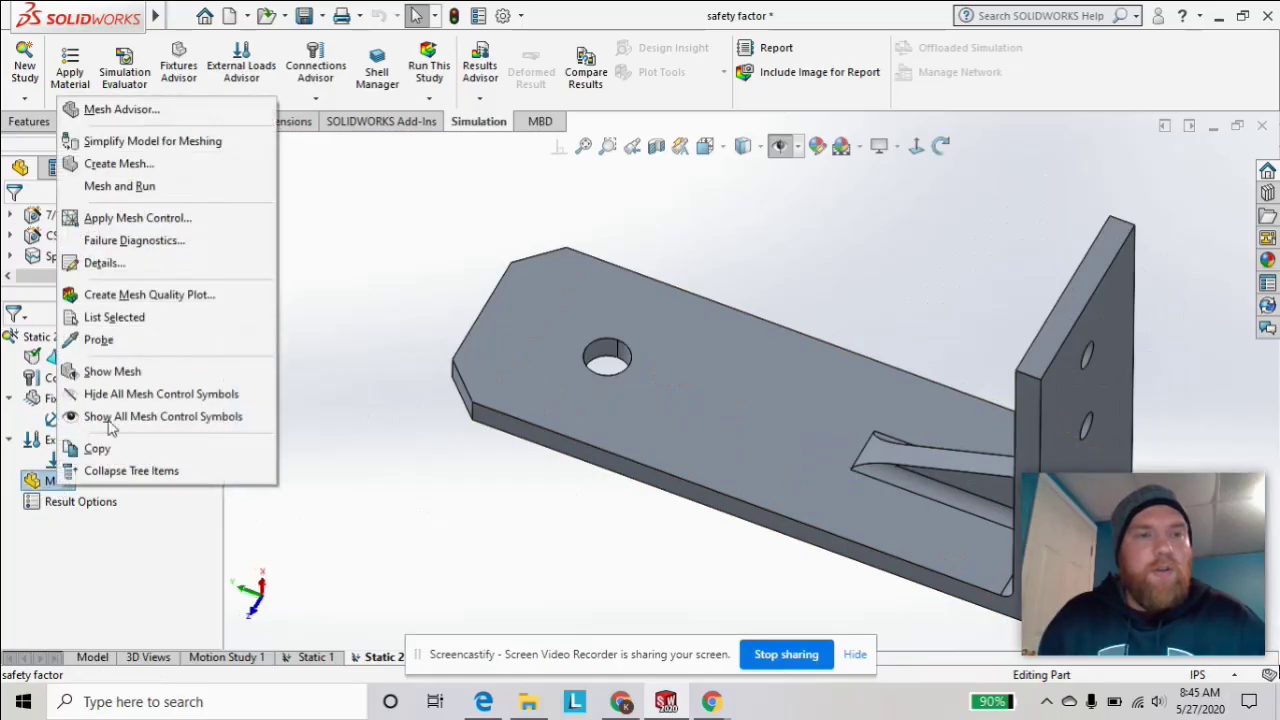
pyautogui.click(124, 186)
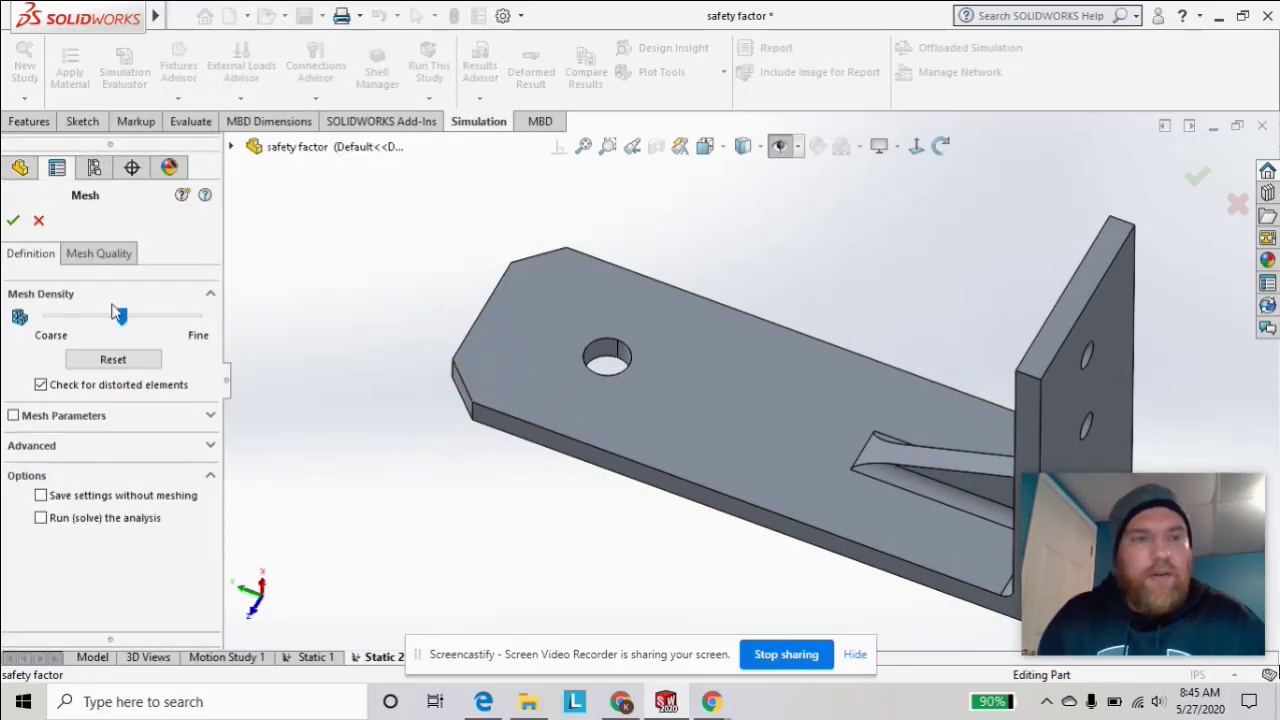
pyautogui.moveTo(128, 320); pyautogui.dragTo(144, 318)
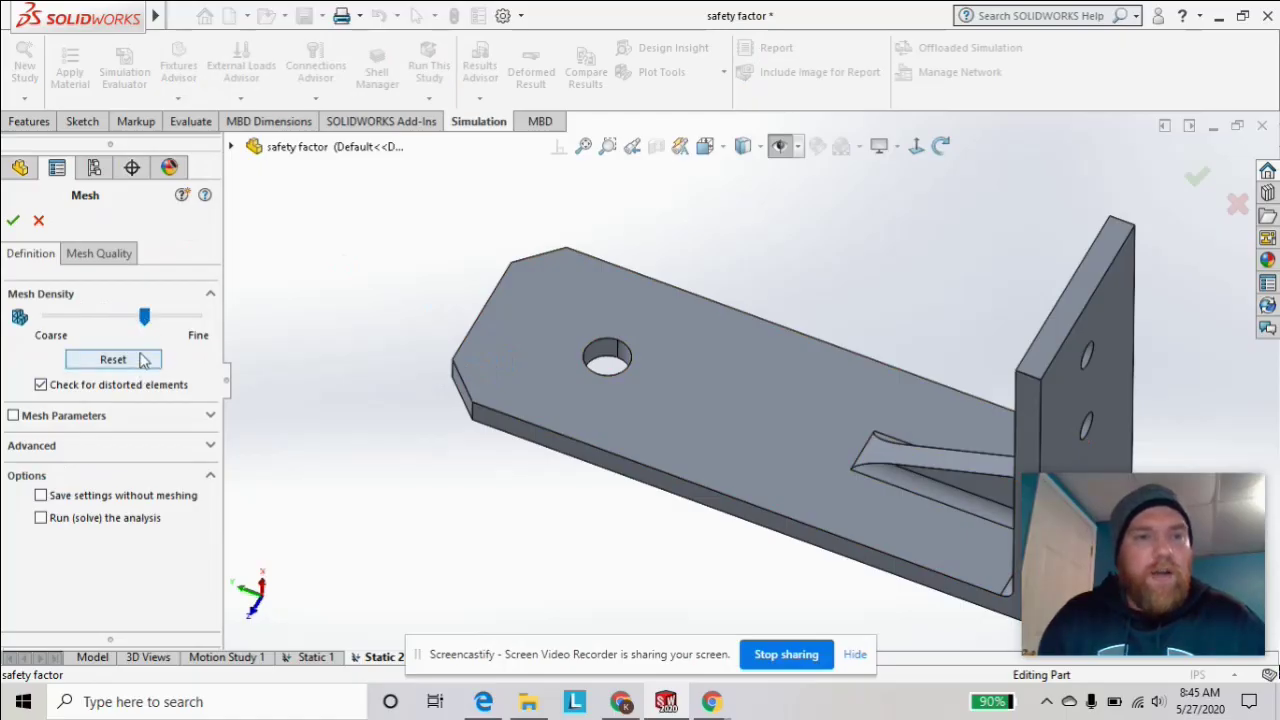
pyautogui.click(13, 220)
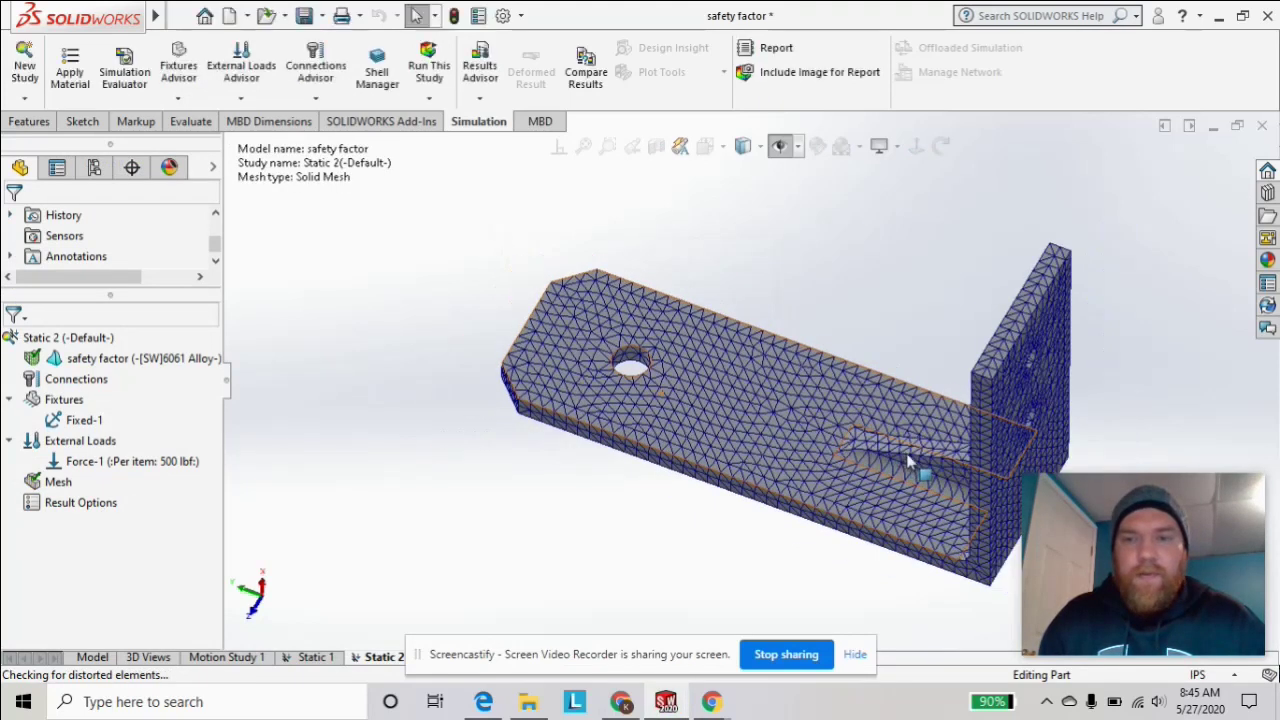
pyautogui.moveTo(918, 477); pyautogui.dragTo(1000, 428, button='middle')
pyautogui.scroll(-3, 1053, 400)
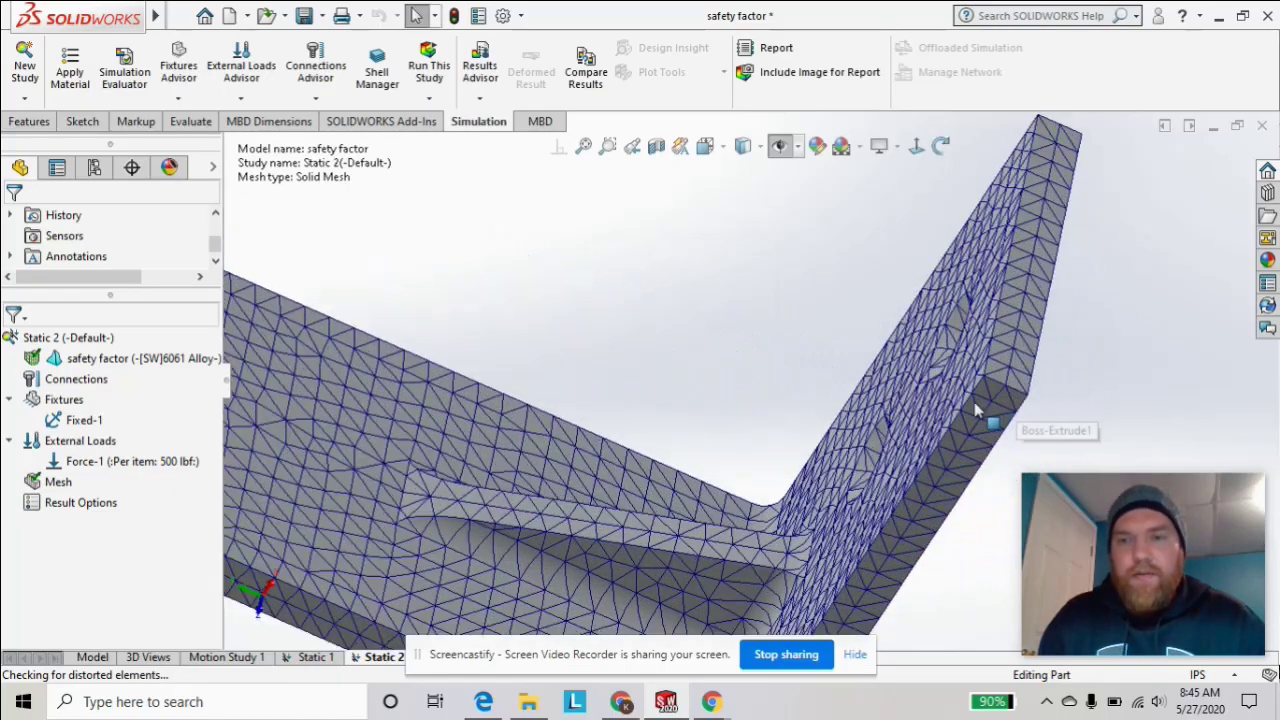
# - Run the static study on the meshed bracket
pyautogui.moveTo(911, 509)
pyautogui.mouseDown(button='middle')
pyautogui.moveTo(679, 510)
pyautogui.moveTo(648, 480)
pyautogui.moveTo(470, 438)
pyautogui.moveTo(529, 371)
pyautogui.moveTo(544, 378)
pyautogui.mouseUp(button='middle')
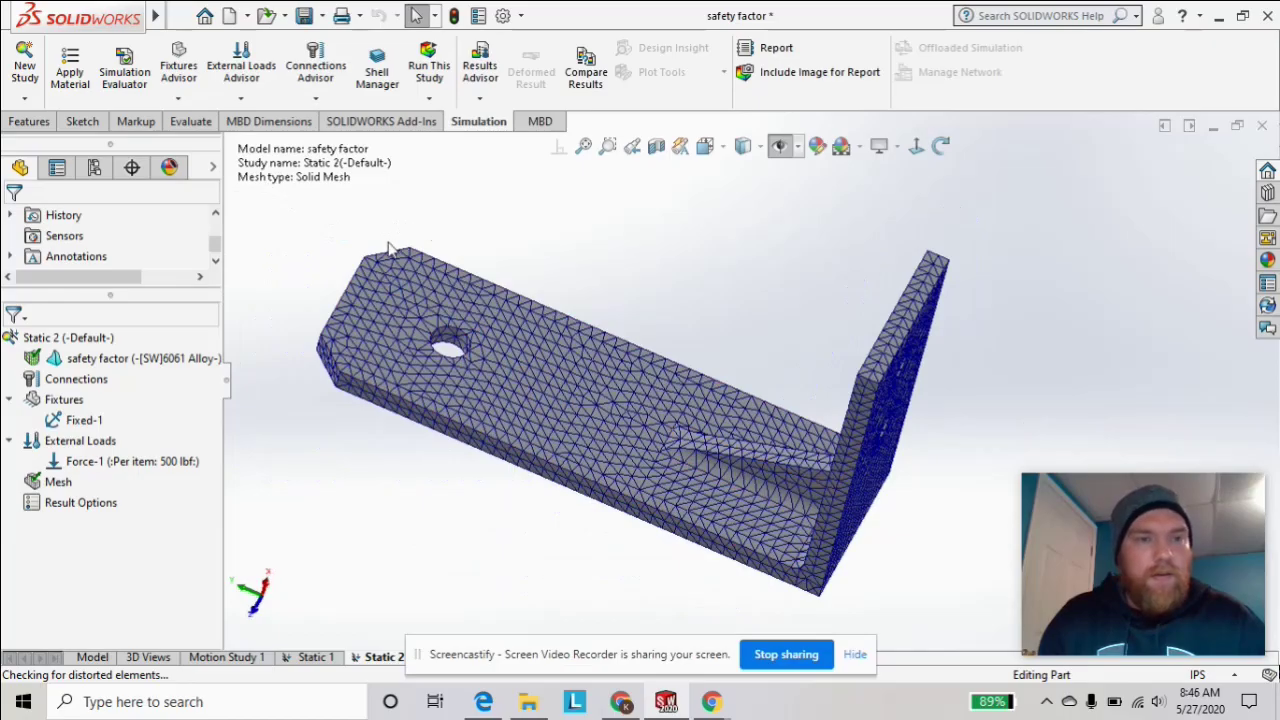
pyautogui.click(429, 68)
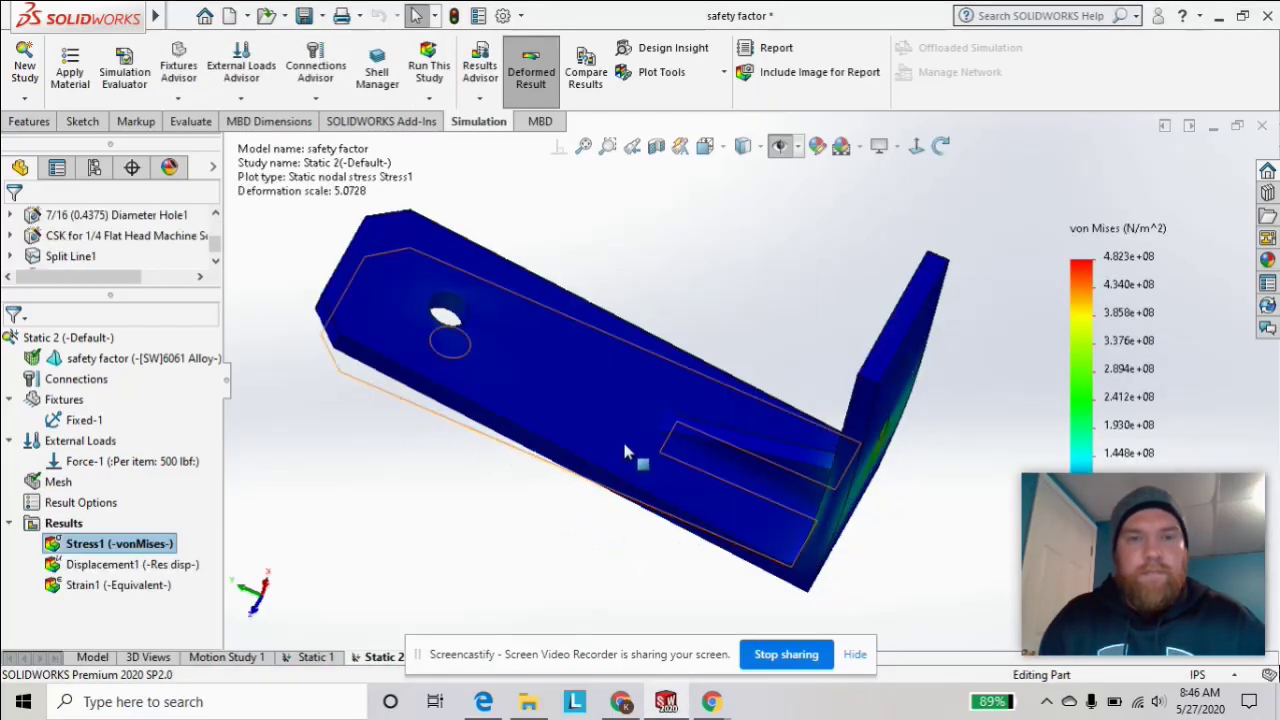
# - Compare the deformed and undeformed shapes on the von Mises stress plot and examine the stress around the short plate's holes
pyautogui.moveTo(624, 452)
pyautogui.mouseDown(button='middle')
pyautogui.moveTo(654, 436)
pyautogui.moveTo(686, 475)
pyautogui.moveTo(713, 455)
pyautogui.moveTo(654, 343)
pyautogui.moveTo(671, 331)
pyautogui.moveTo(679, 345)
pyautogui.mouseUp(button='middle')
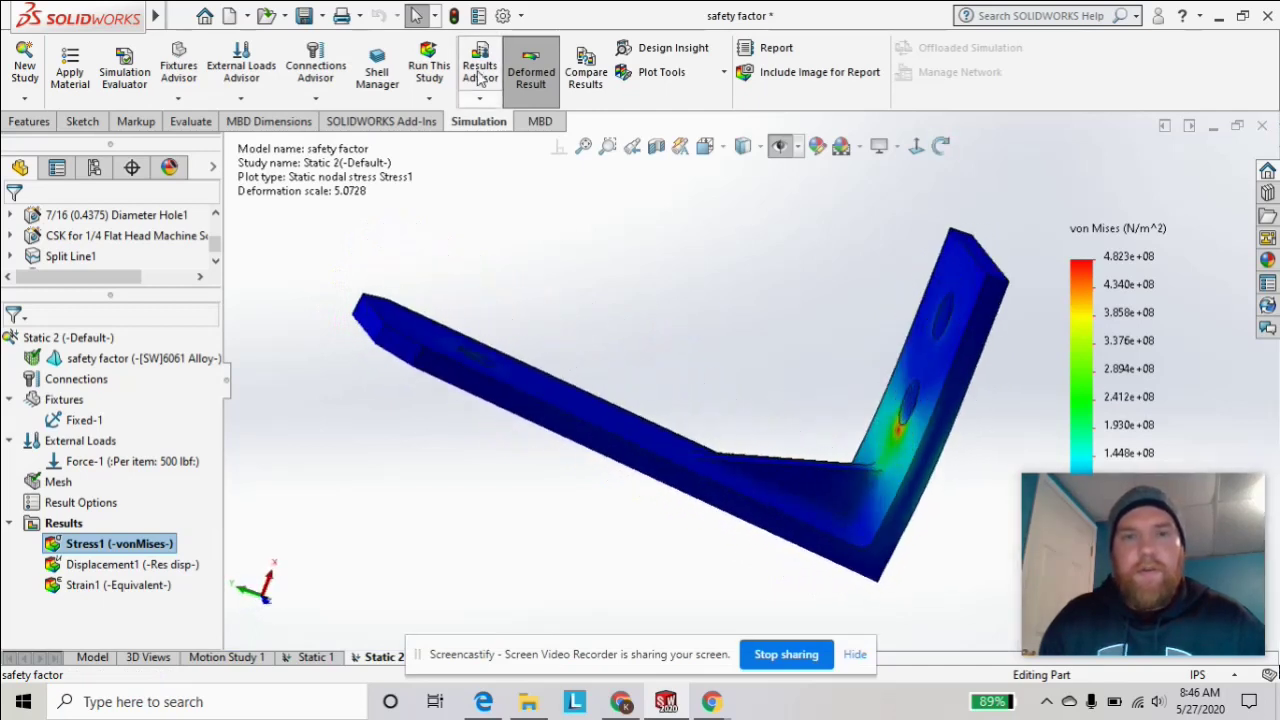
pyautogui.click(530, 72)
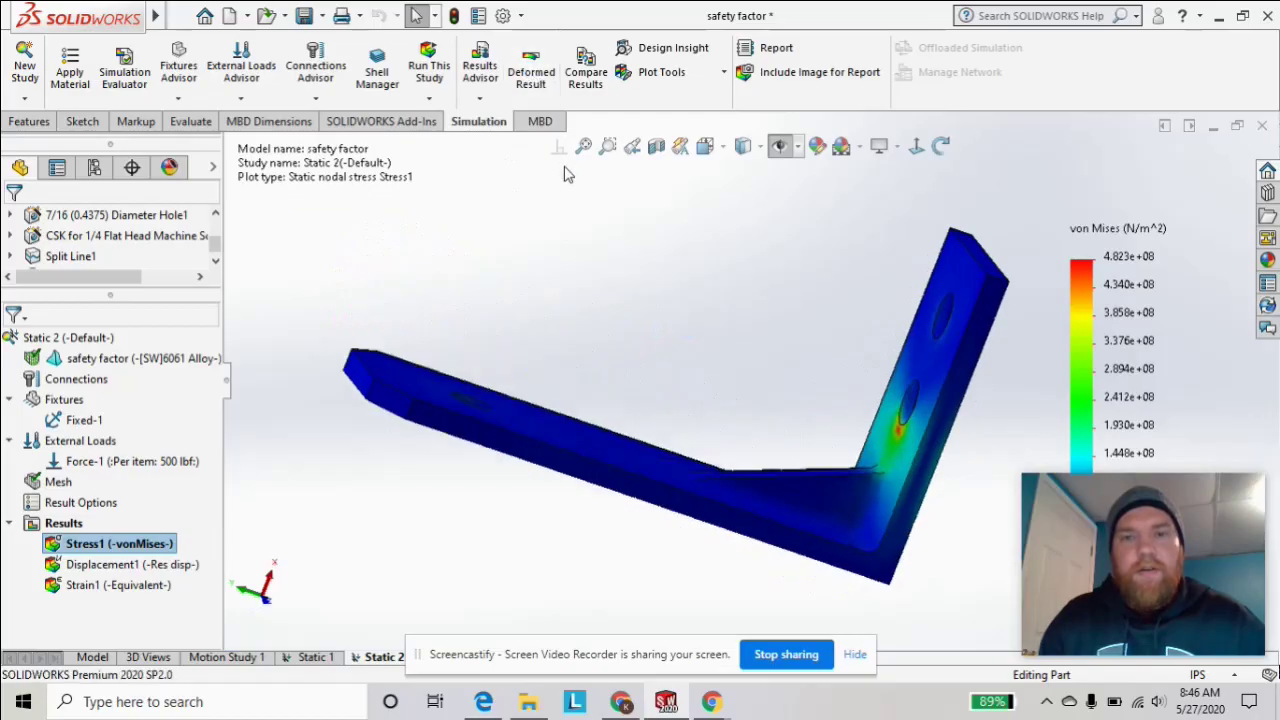
pyautogui.click(530, 72)
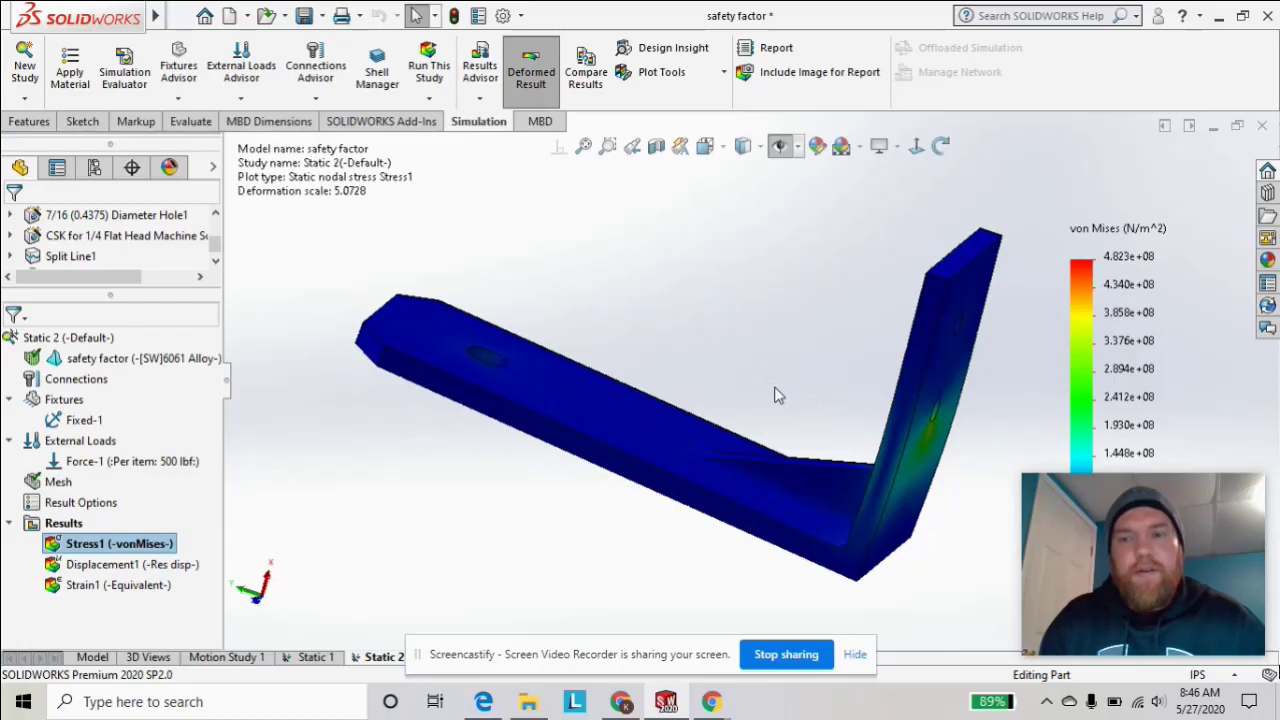
pyautogui.moveTo(734, 391); pyautogui.dragTo(751, 451, button='middle')
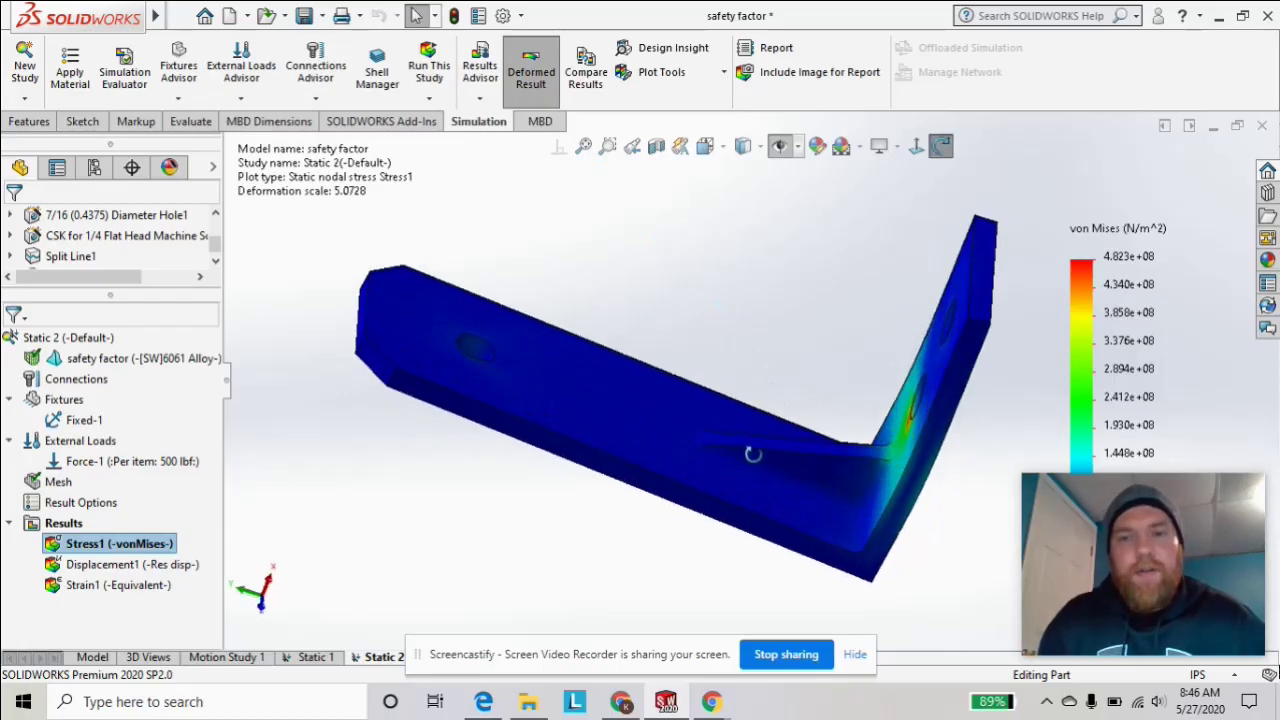
pyautogui.moveTo(708, 358); pyautogui.dragTo(752, 415, button='middle')
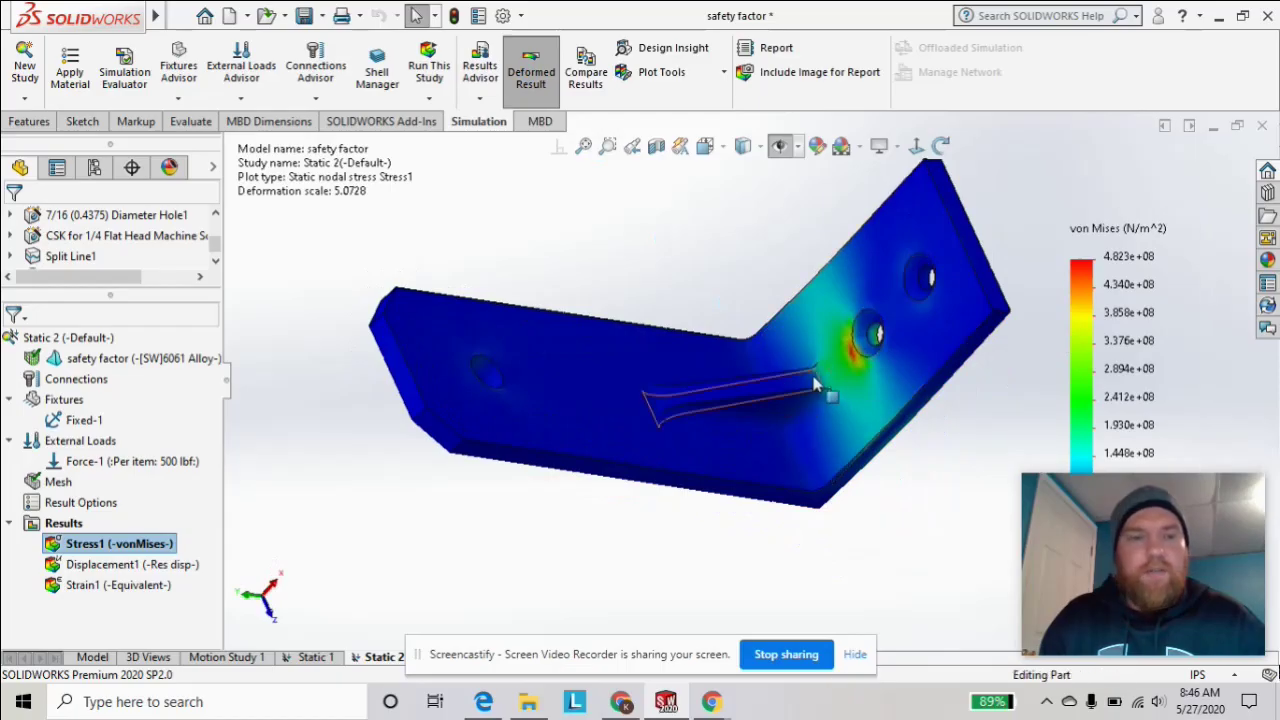
# - Edit the von Mises stress plot, turning off its automatically defined maximum and setting the stress units to ksi
pyautogui.rightClick(1080, 312)
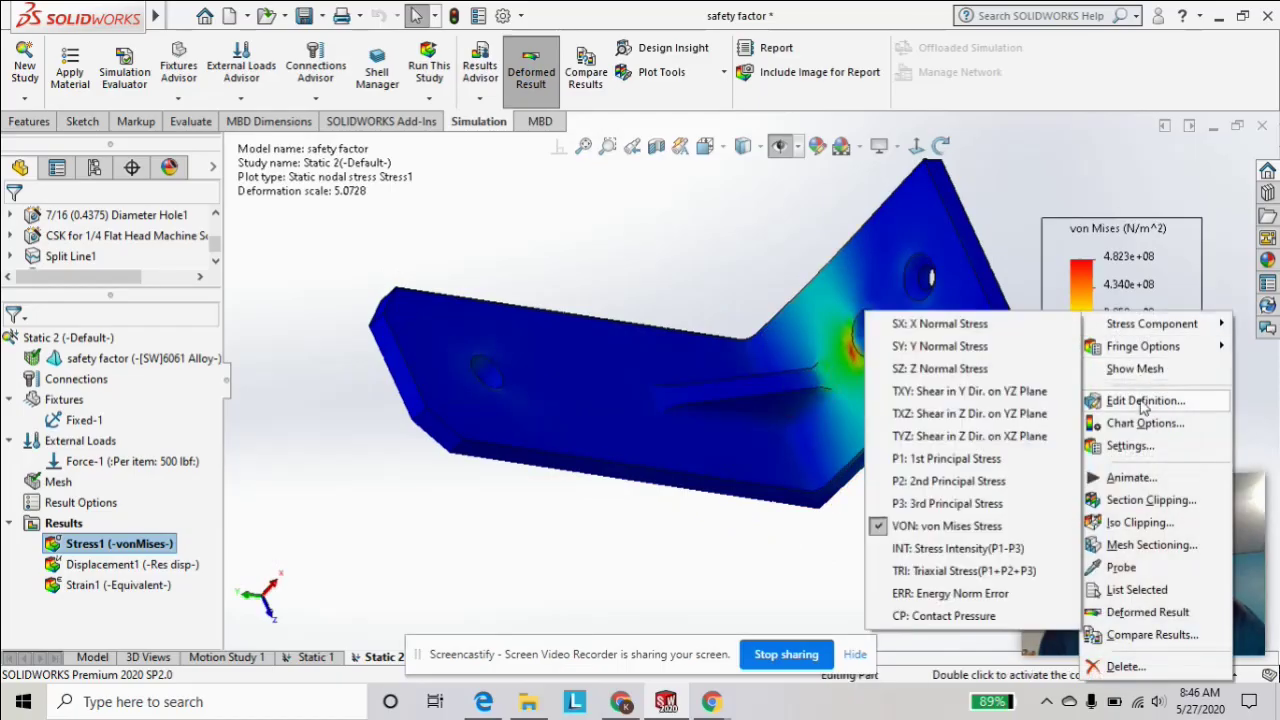
pyautogui.click(845, 388)
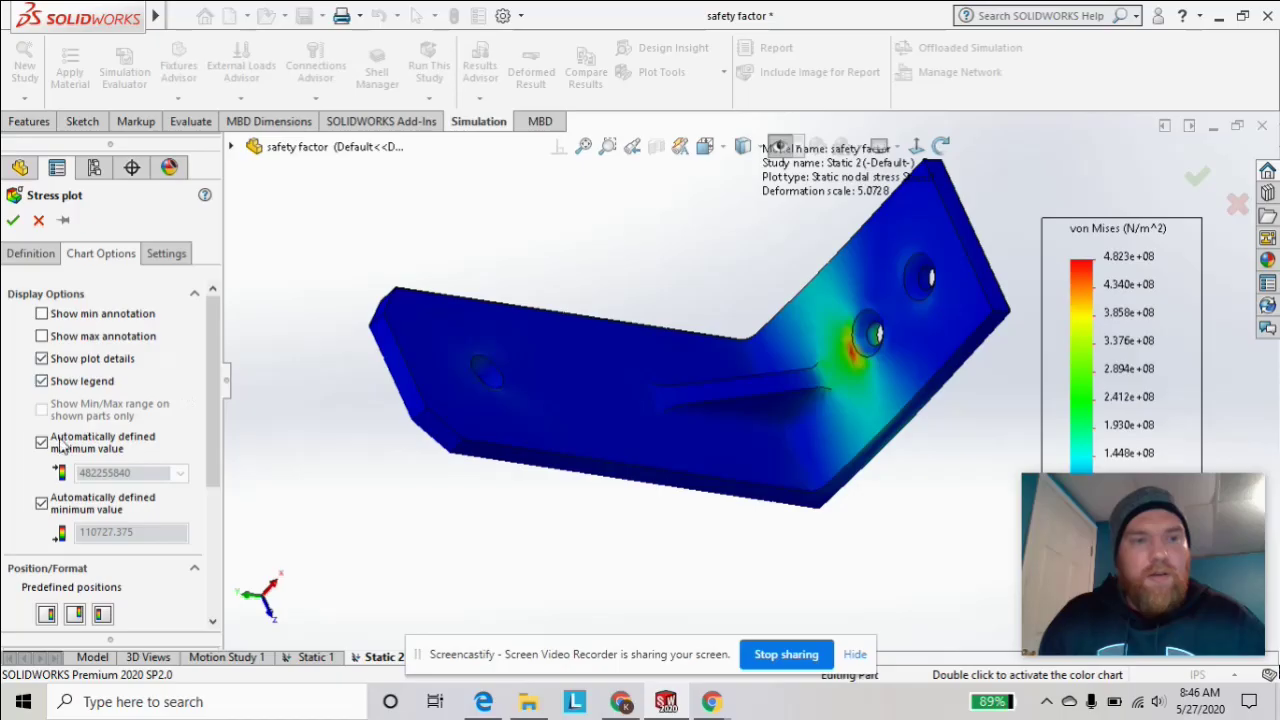
pyautogui.click(41, 442)
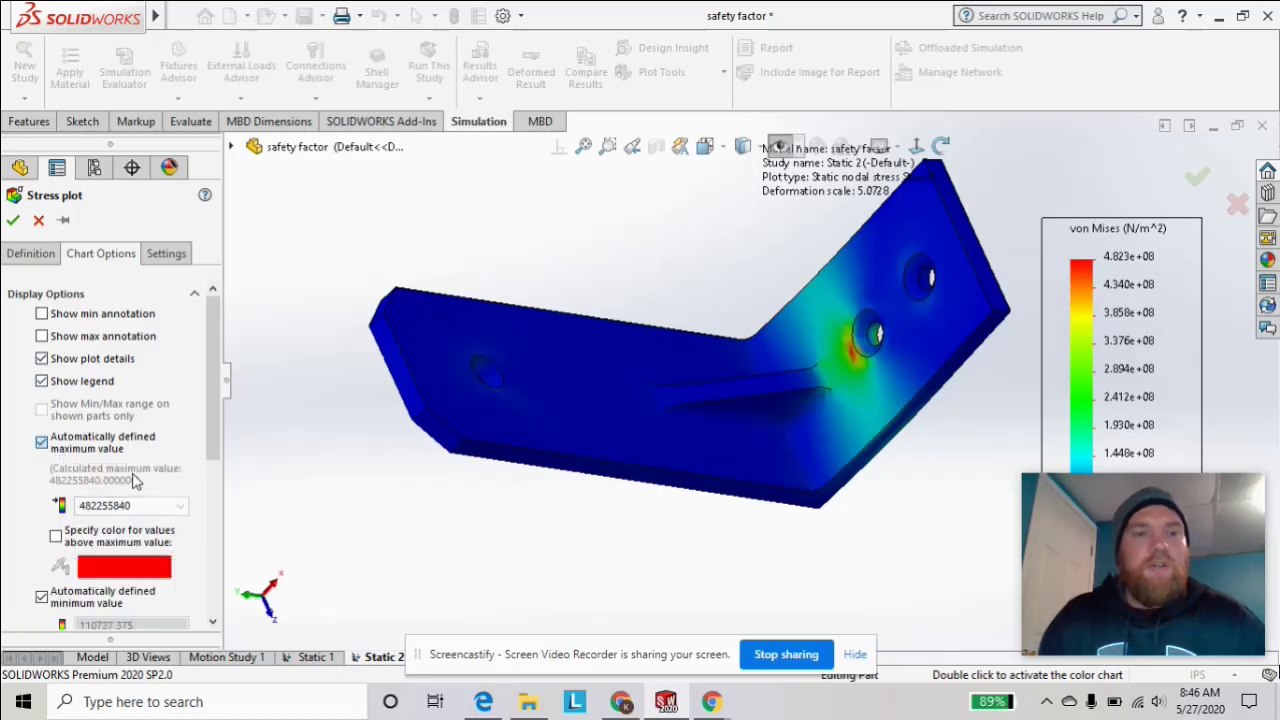
pyautogui.click(30, 253)
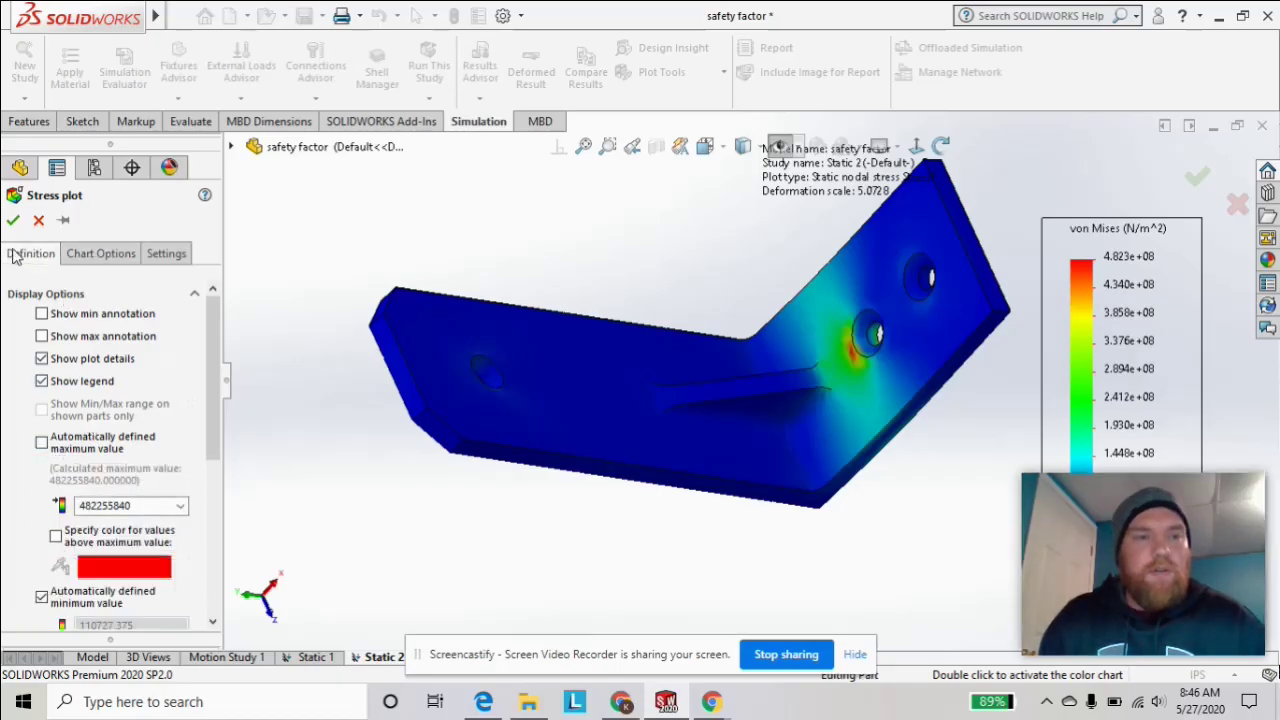
pyautogui.click(75, 346)
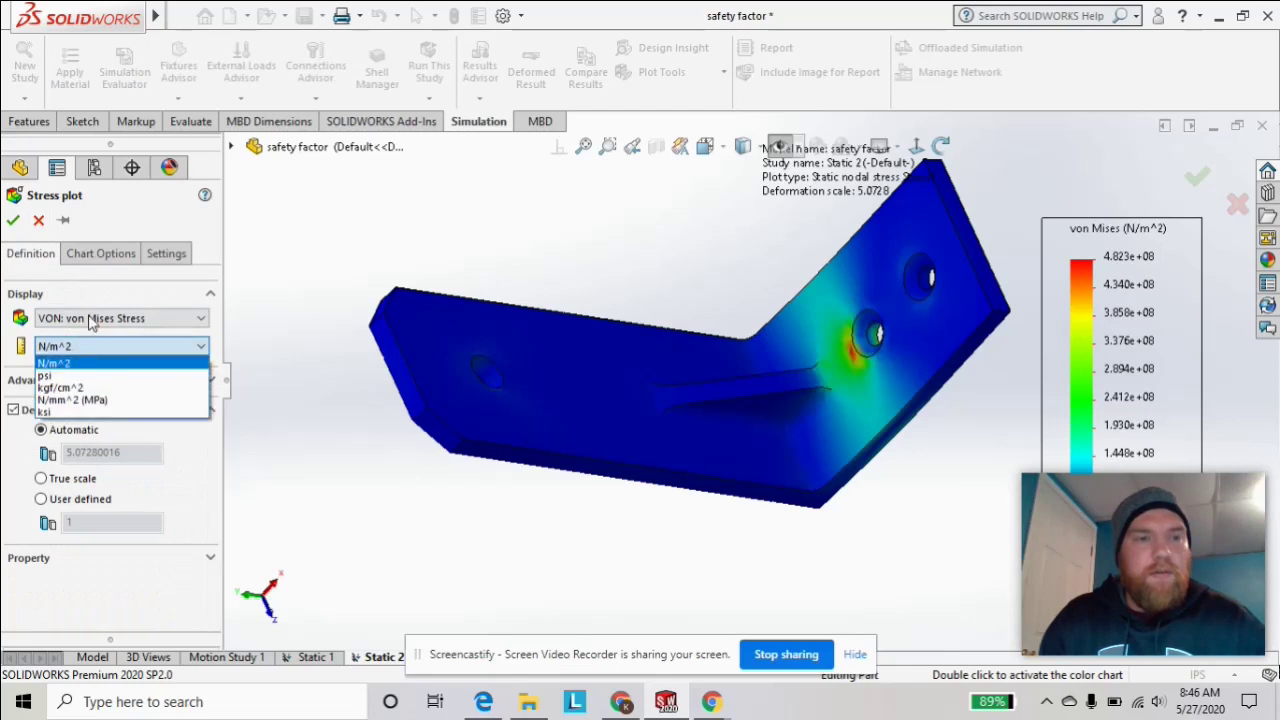
pyautogui.click(75, 347)
pyautogui.click(70, 349)
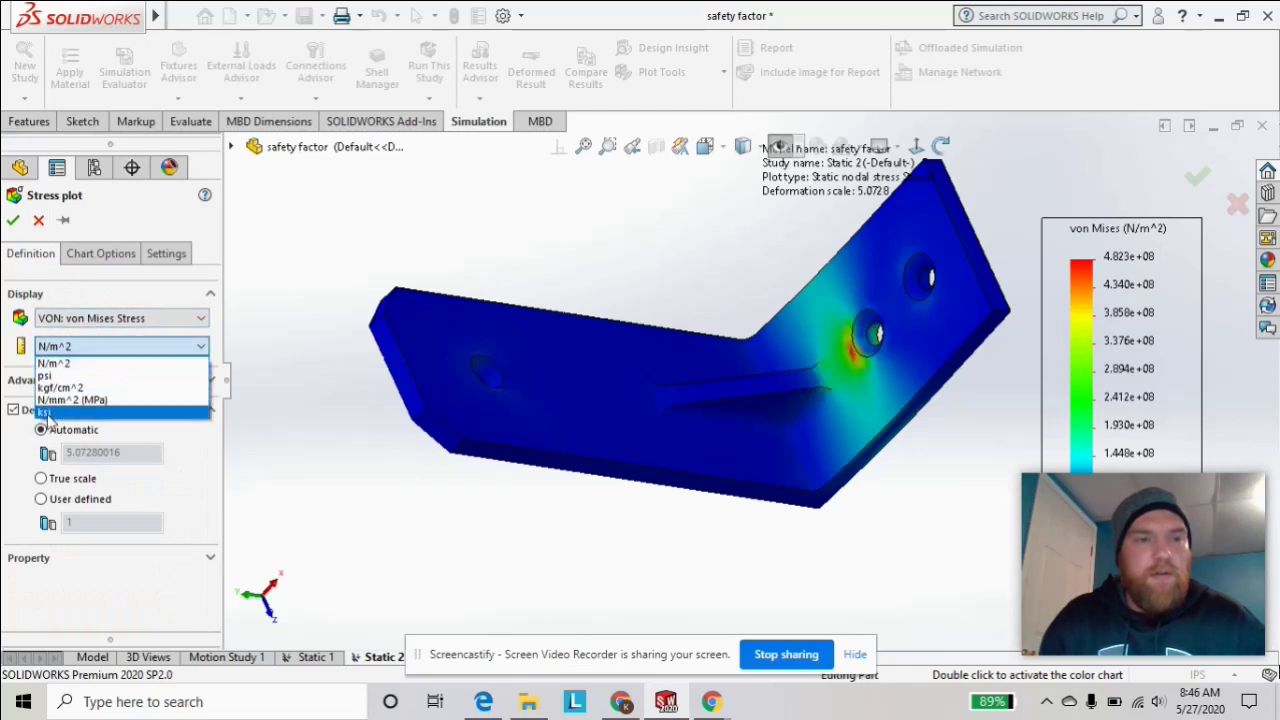
pyautogui.click(55, 412)
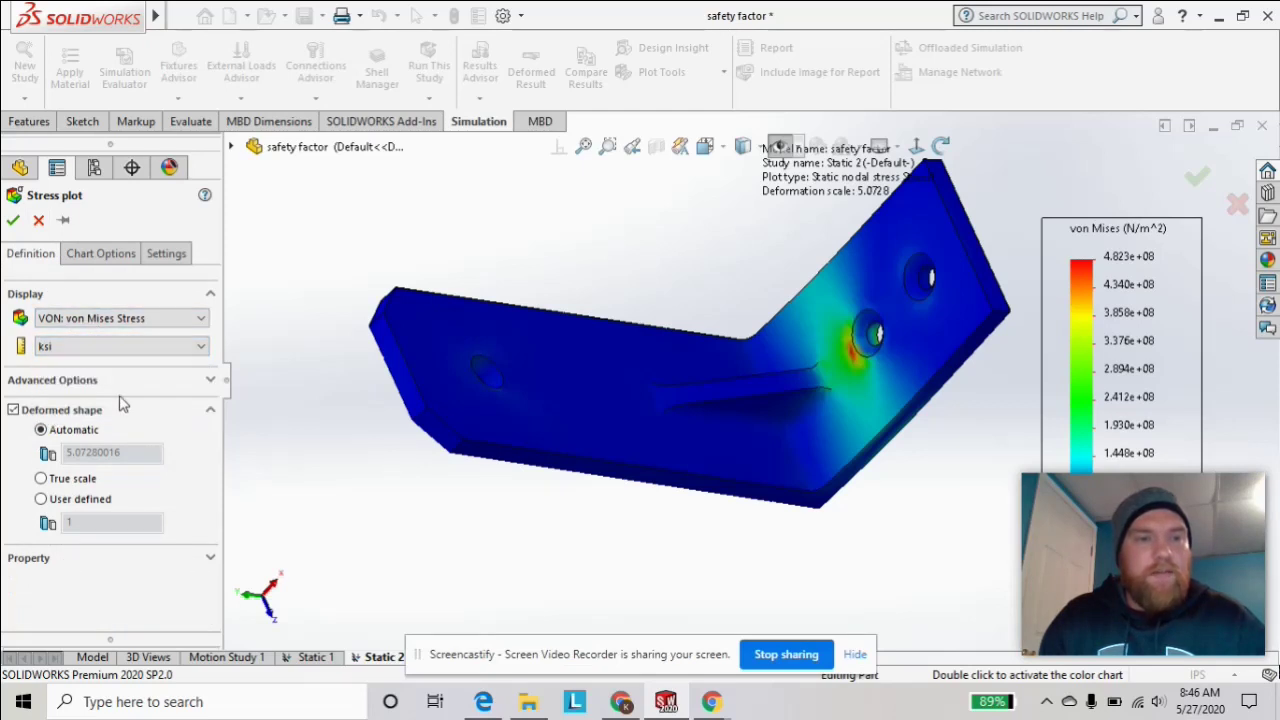
# - Set the maximum value of the stress plot's colour legend to 45 ksi
pyautogui.click(93, 257)
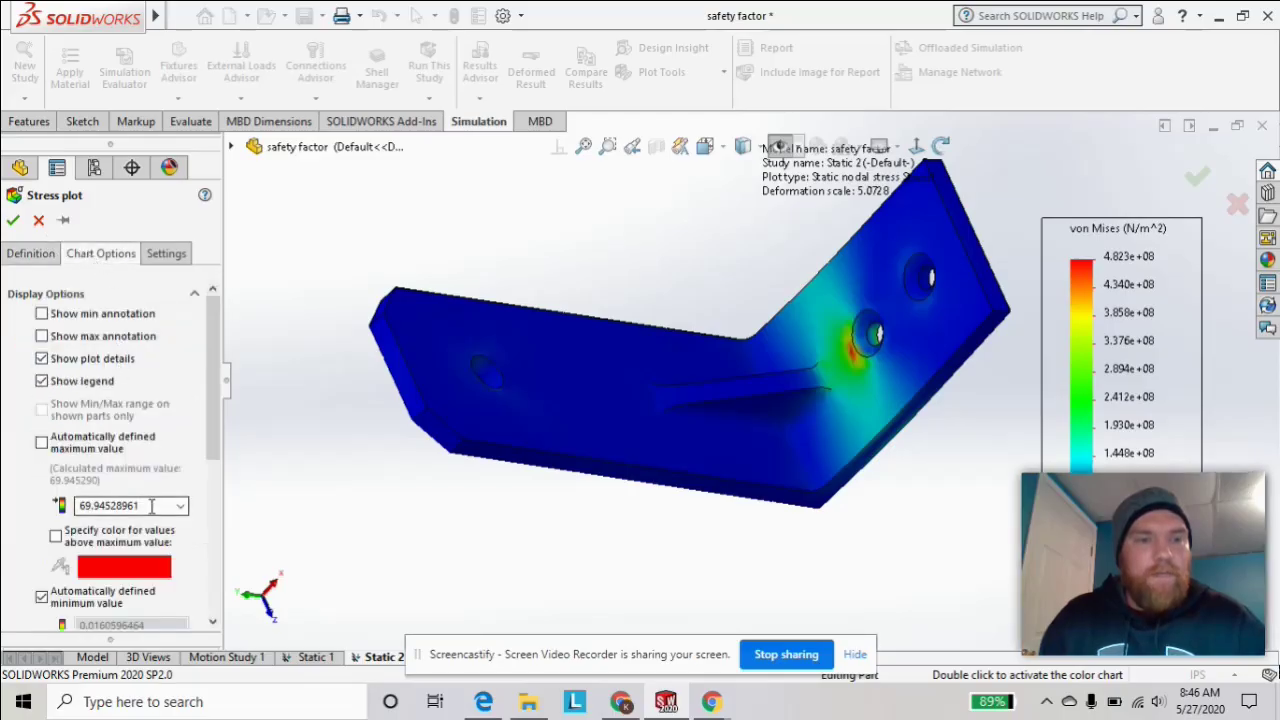
pyautogui.doubleClick(138, 506)
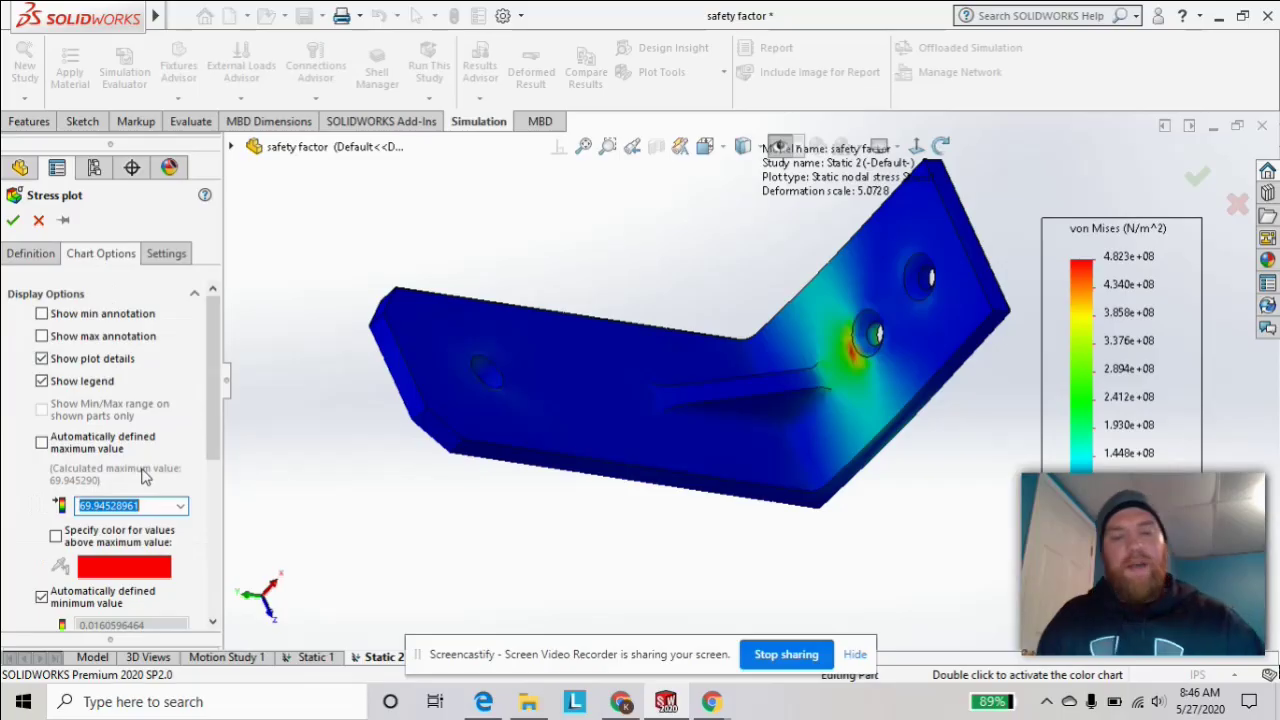
pyautogui.write('45')
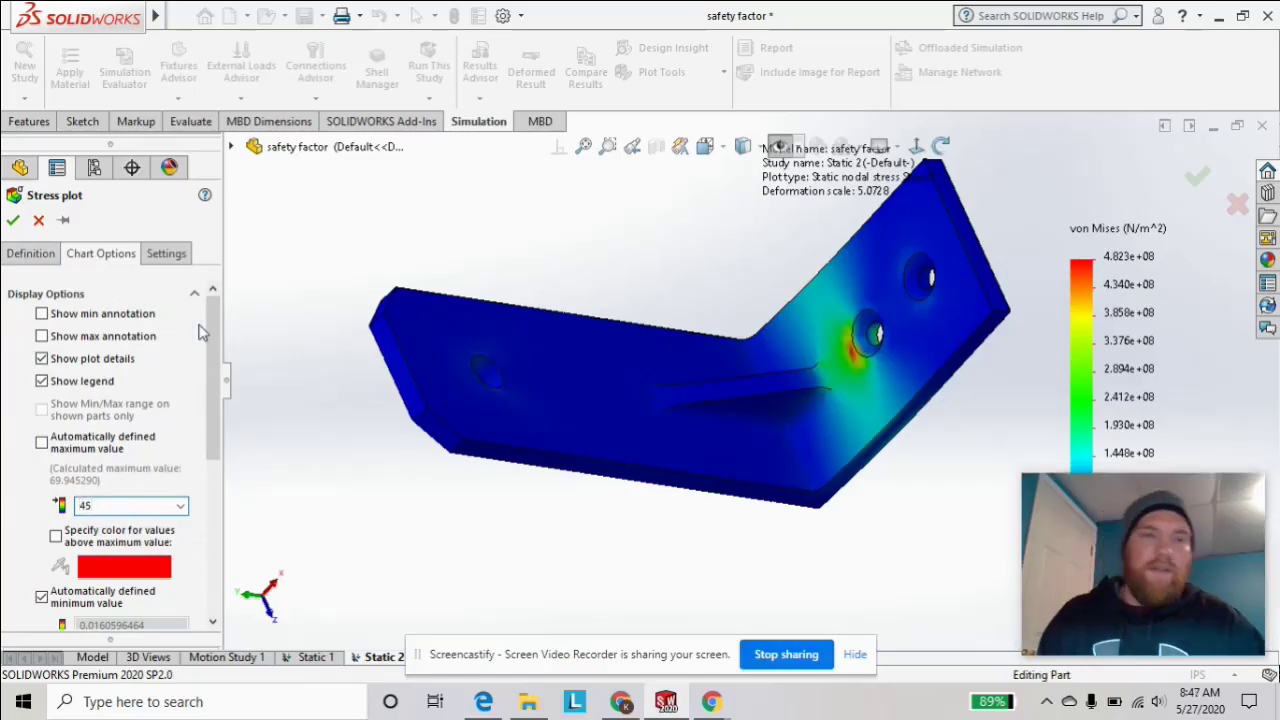
pyautogui.moveTo(210, 329); pyautogui.dragTo(218, 432)
pyautogui.scroll(2, 153, 368)
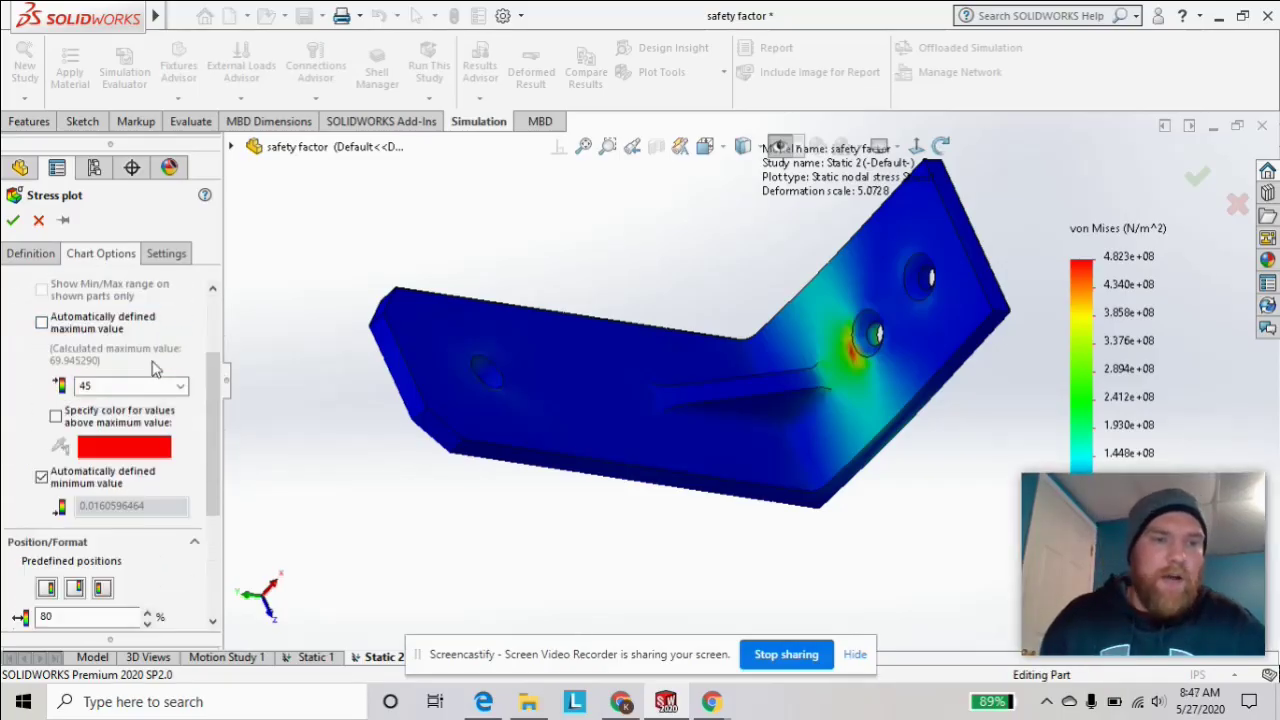
# - Turn off the automatically defined minimum, set the legend's minimum value to 0 and apply the stress plot settings
pyautogui.click(41, 478)
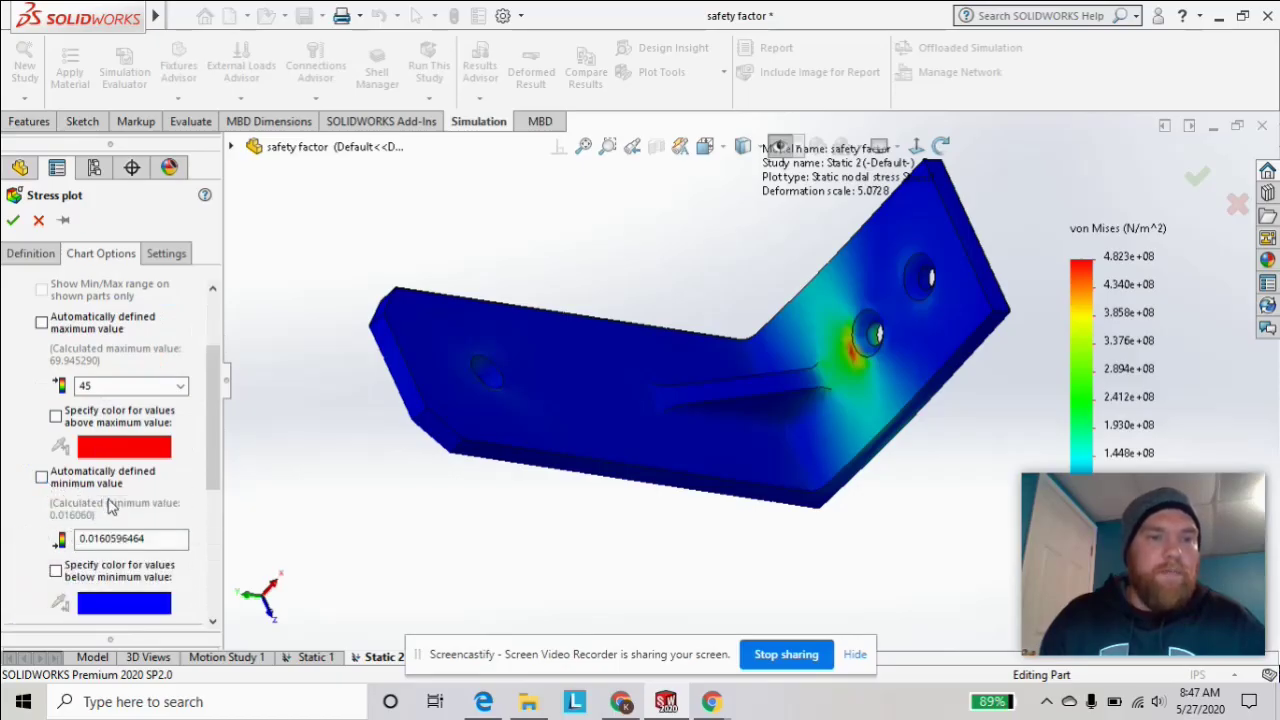
pyautogui.scroll(-2, 224, 408)
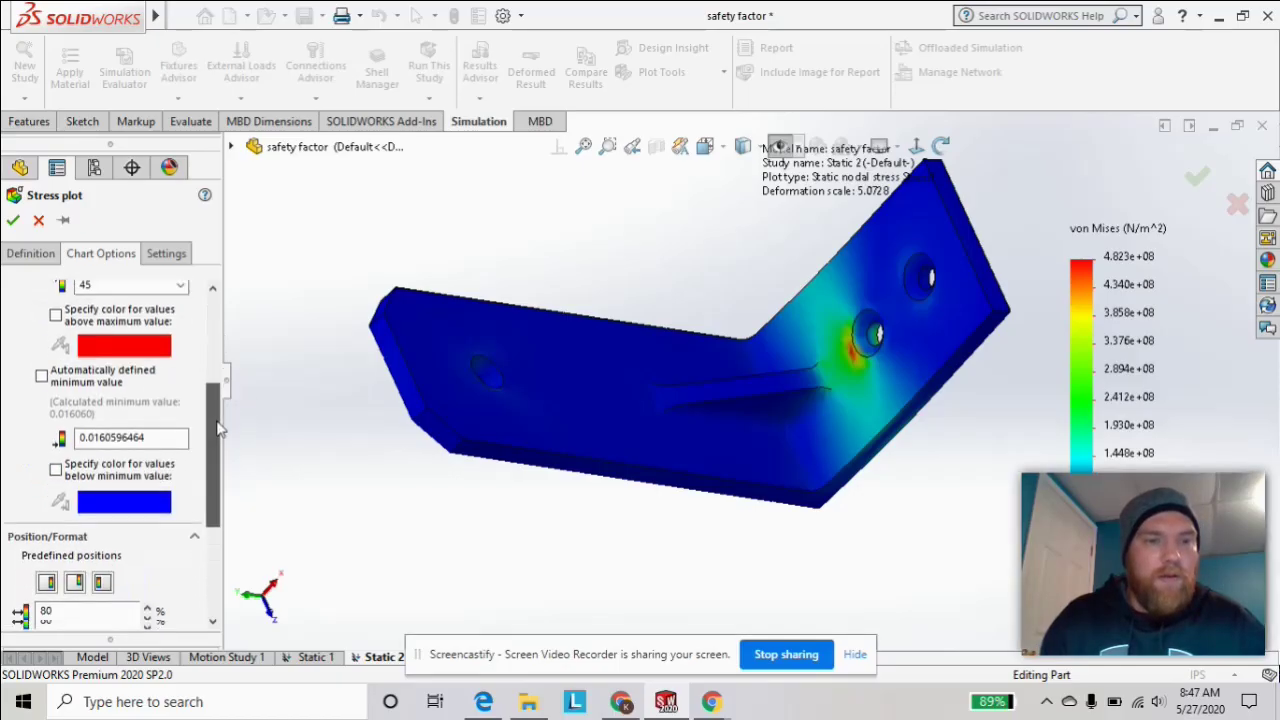
pyautogui.moveTo(150, 428); pyautogui.dragTo(3, 428)
pyautogui.write('0')
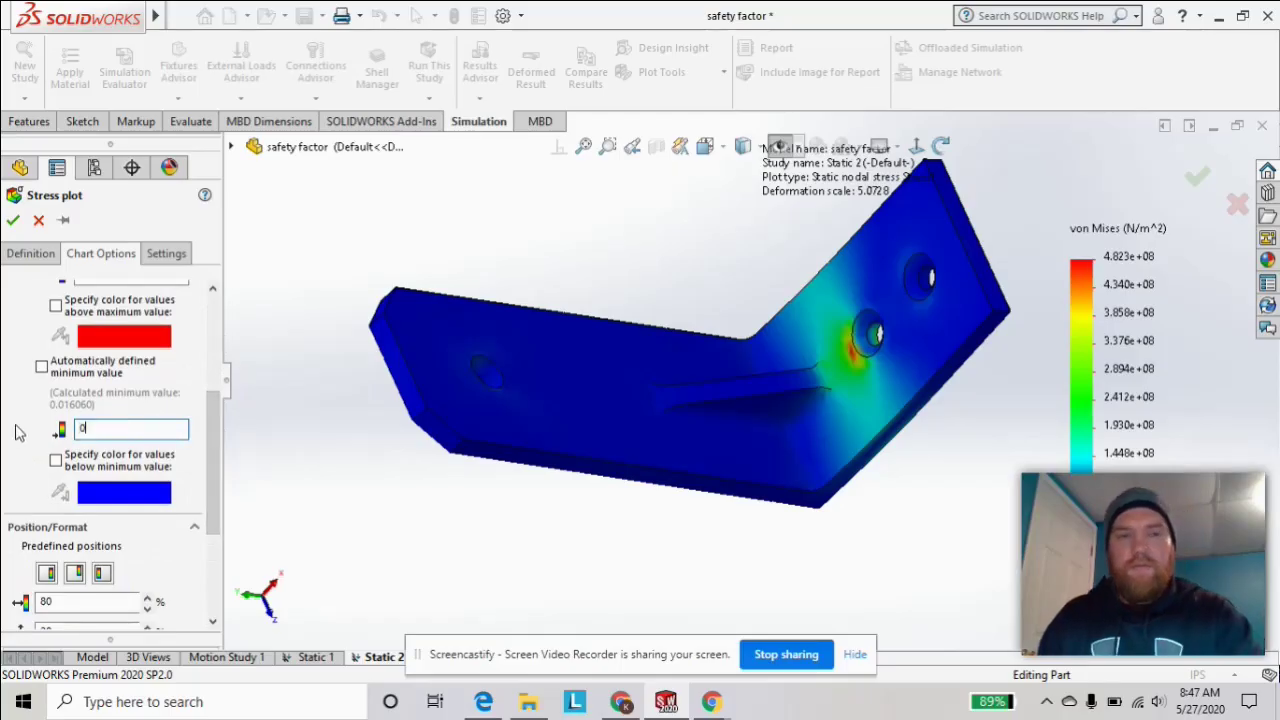
pyautogui.scroll(3, 213, 435)
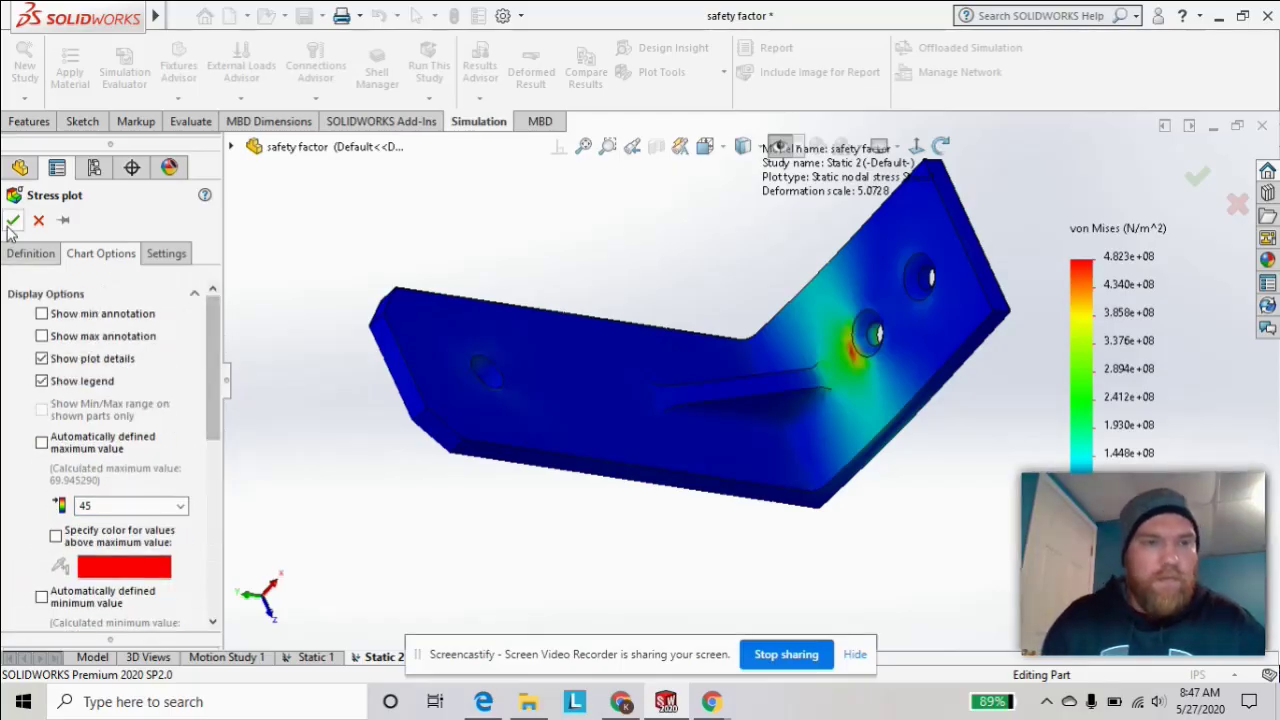
pyautogui.press('Return')
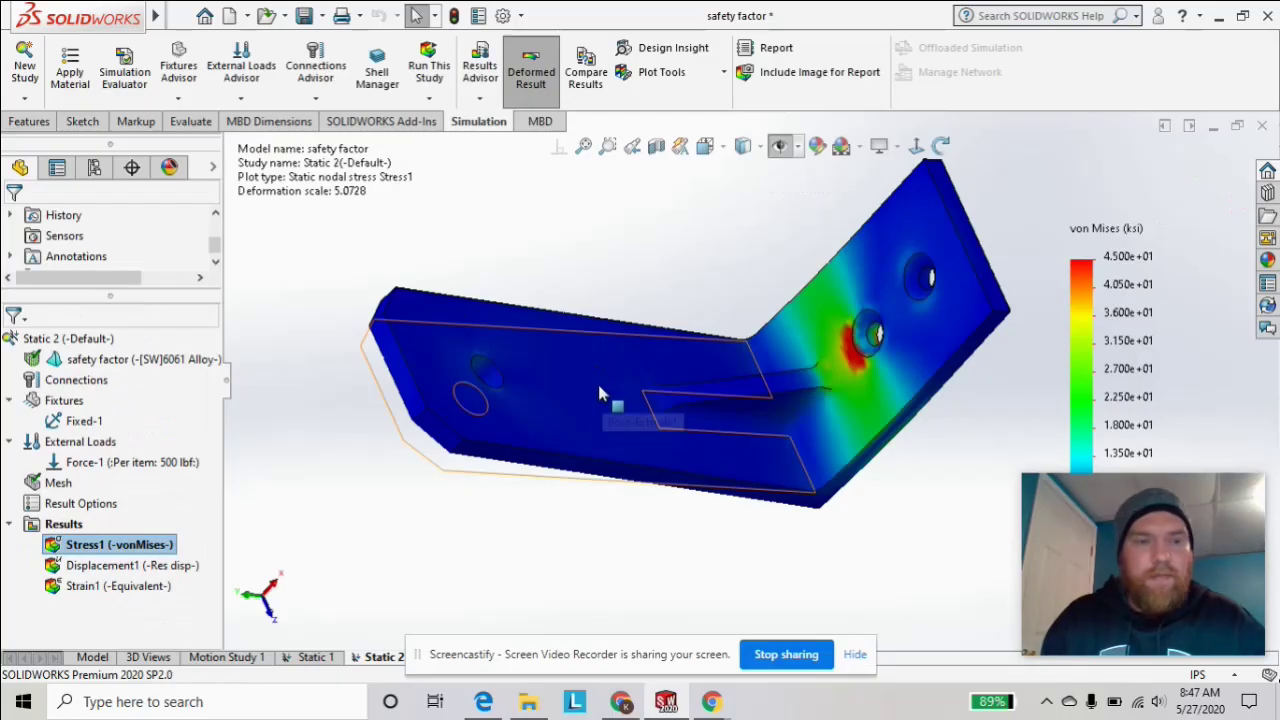
# - Show the resultant displacement plot and compare the bracket's deformed and undeformed shapes
pyautogui.moveTo(655, 484); pyautogui.dragTo(652, 384, button='middle')
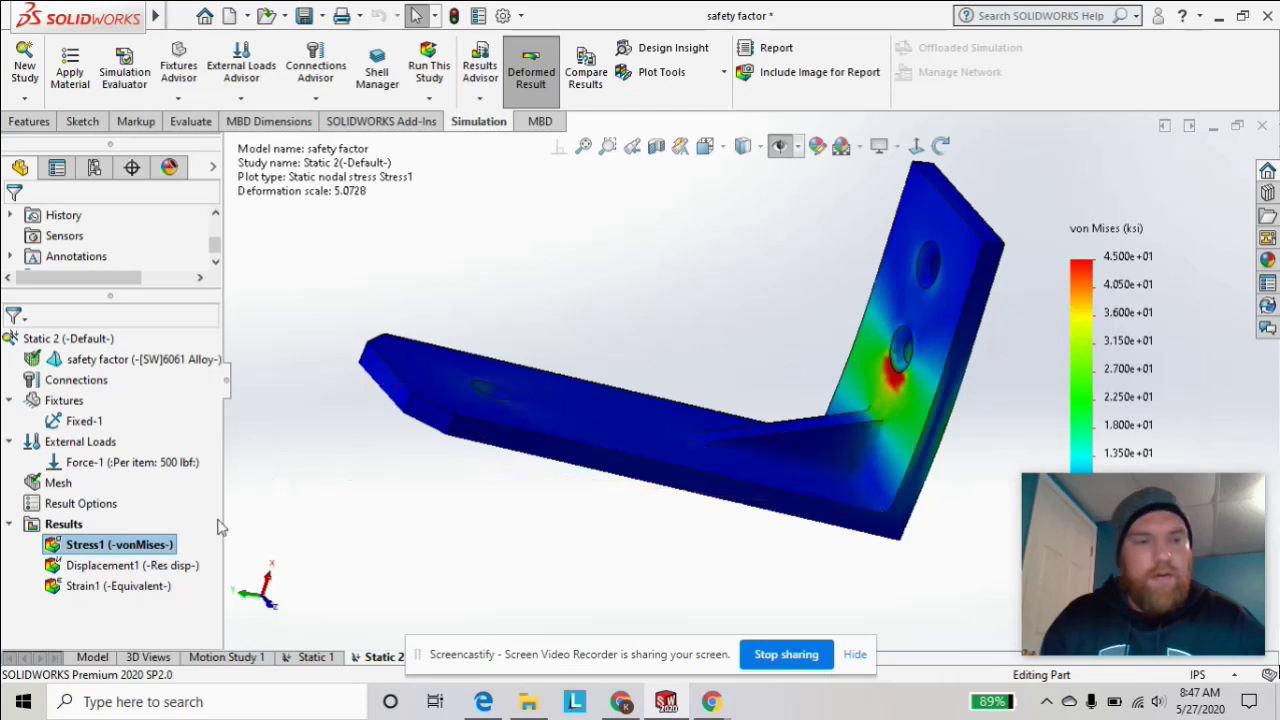
pyautogui.doubleClick(140, 566)
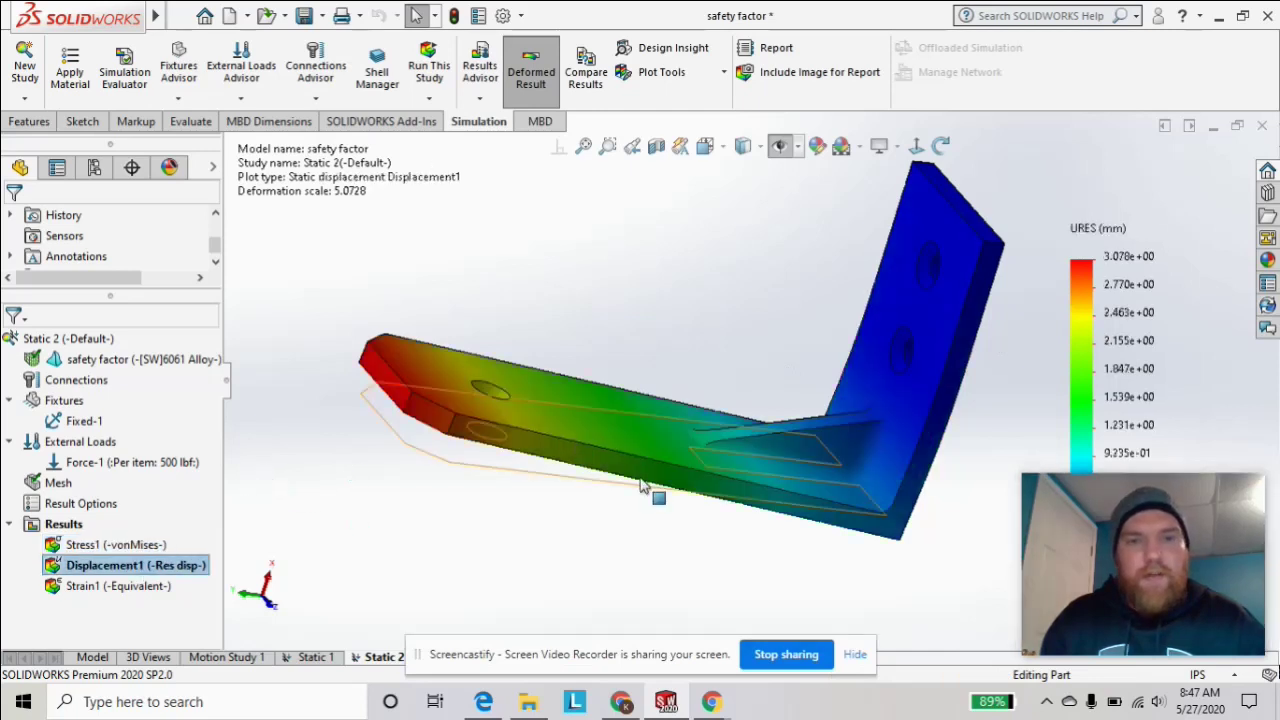
pyautogui.moveTo(643, 487); pyautogui.dragTo(533, 515, button='middle')
pyautogui.click(530, 68)
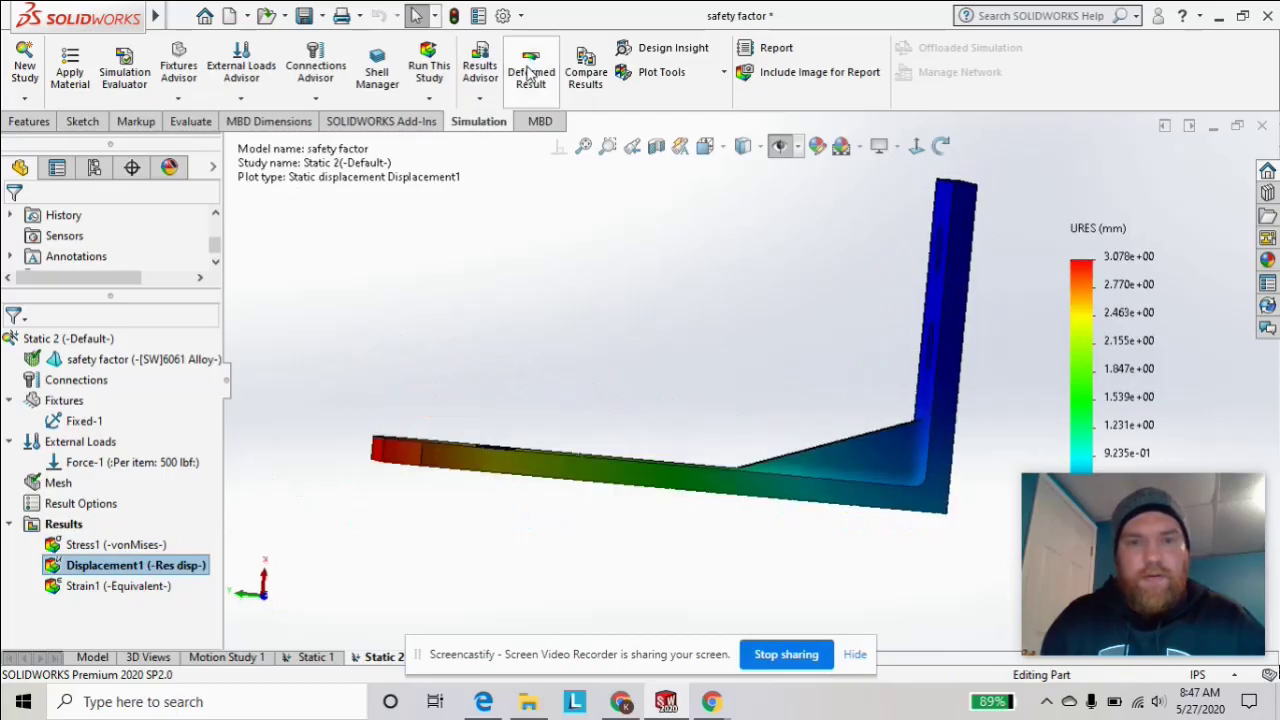
pyautogui.click(530, 68)
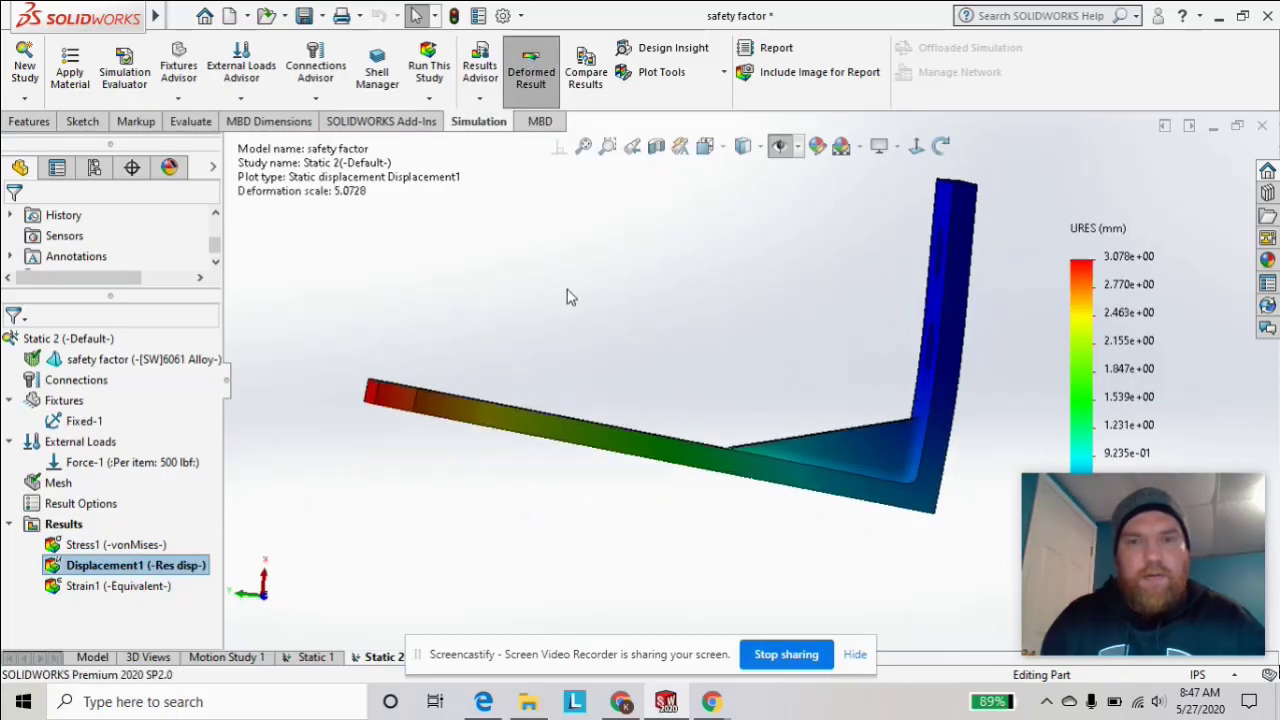
pyautogui.moveTo(571, 297); pyautogui.dragTo(580, 400, button='middle')
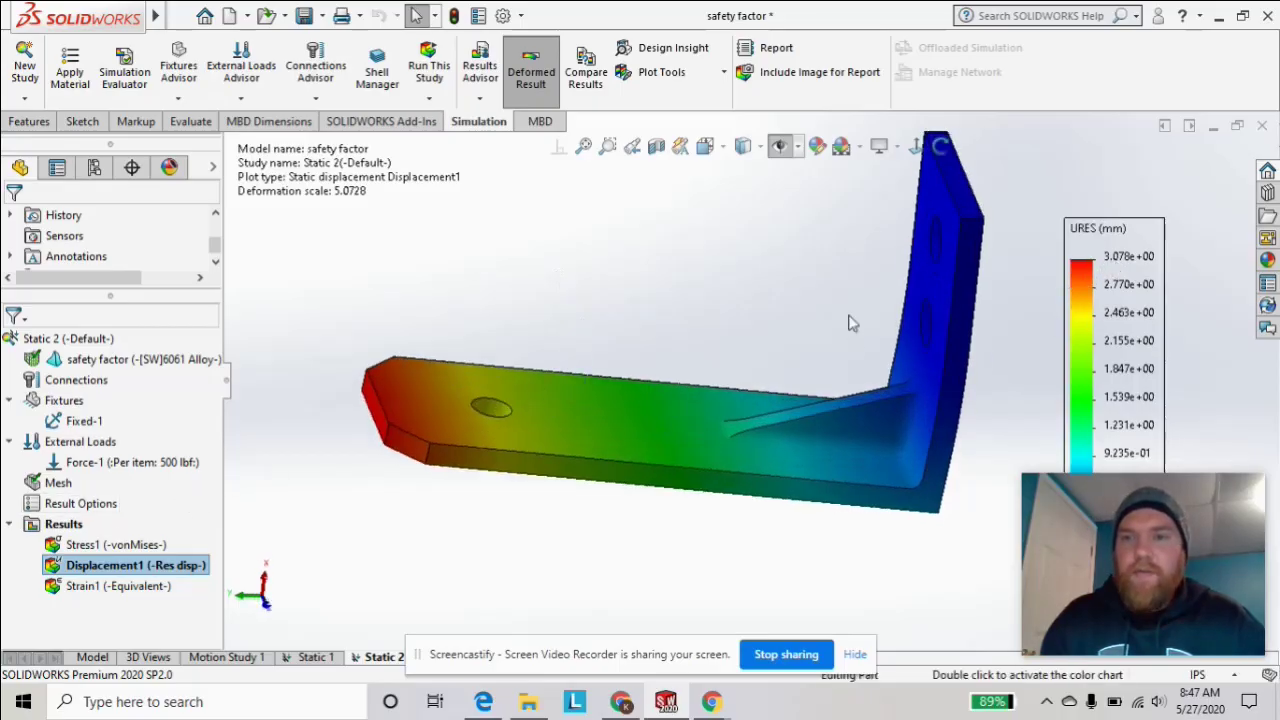
# - Show the von Mises stress plot again and examine the stress around the short plate's lower hole
pyautogui.click(133, 548)
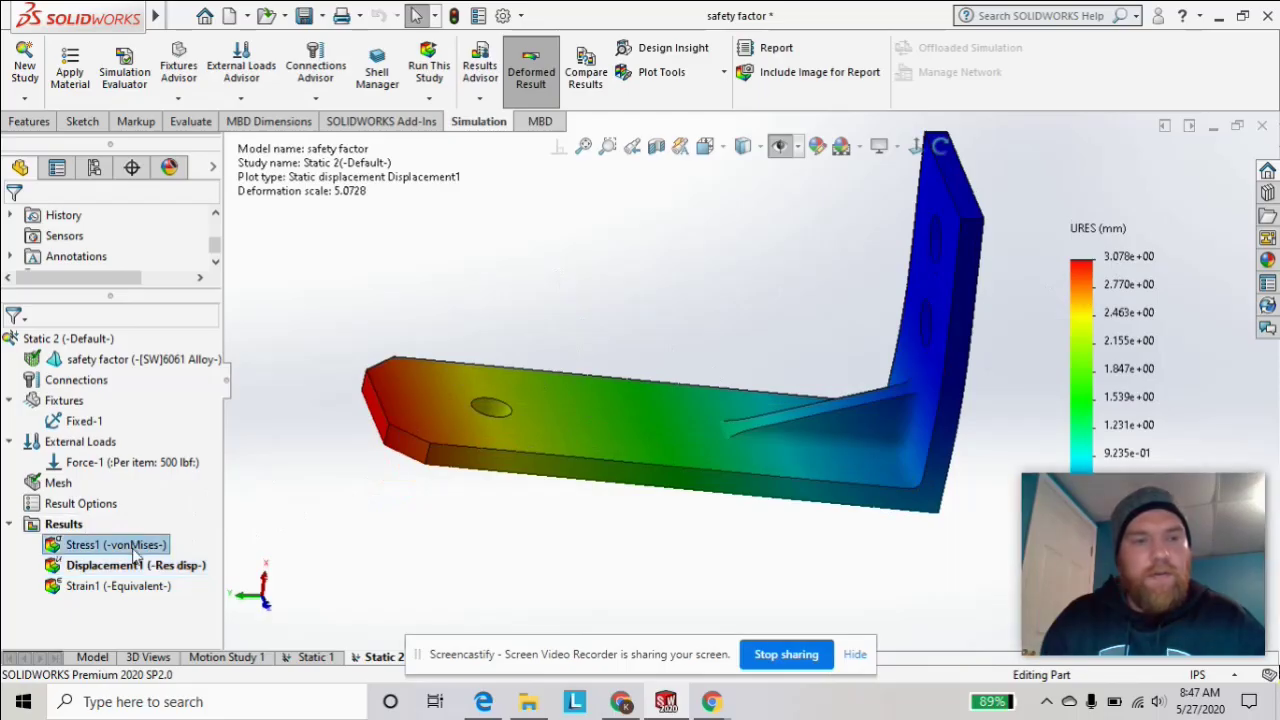
pyautogui.doubleClick(135, 550)
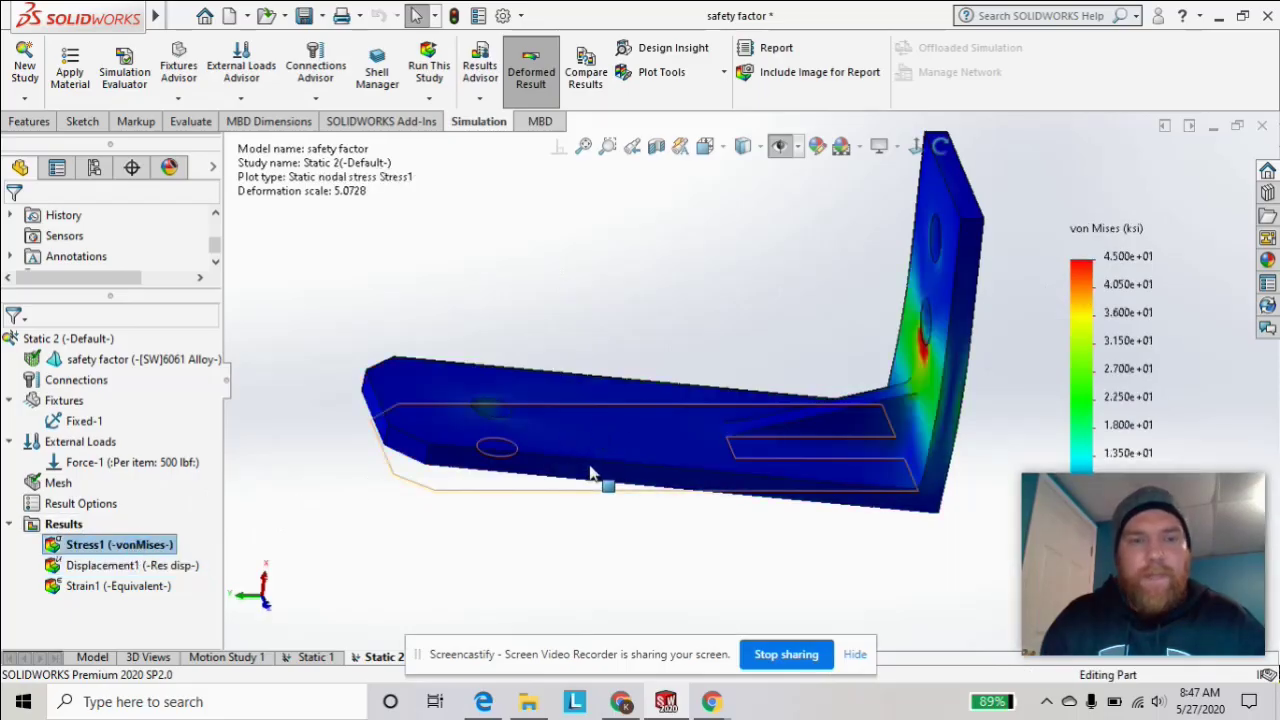
pyautogui.moveTo(590, 473); pyautogui.dragTo(689, 294, button='middle')
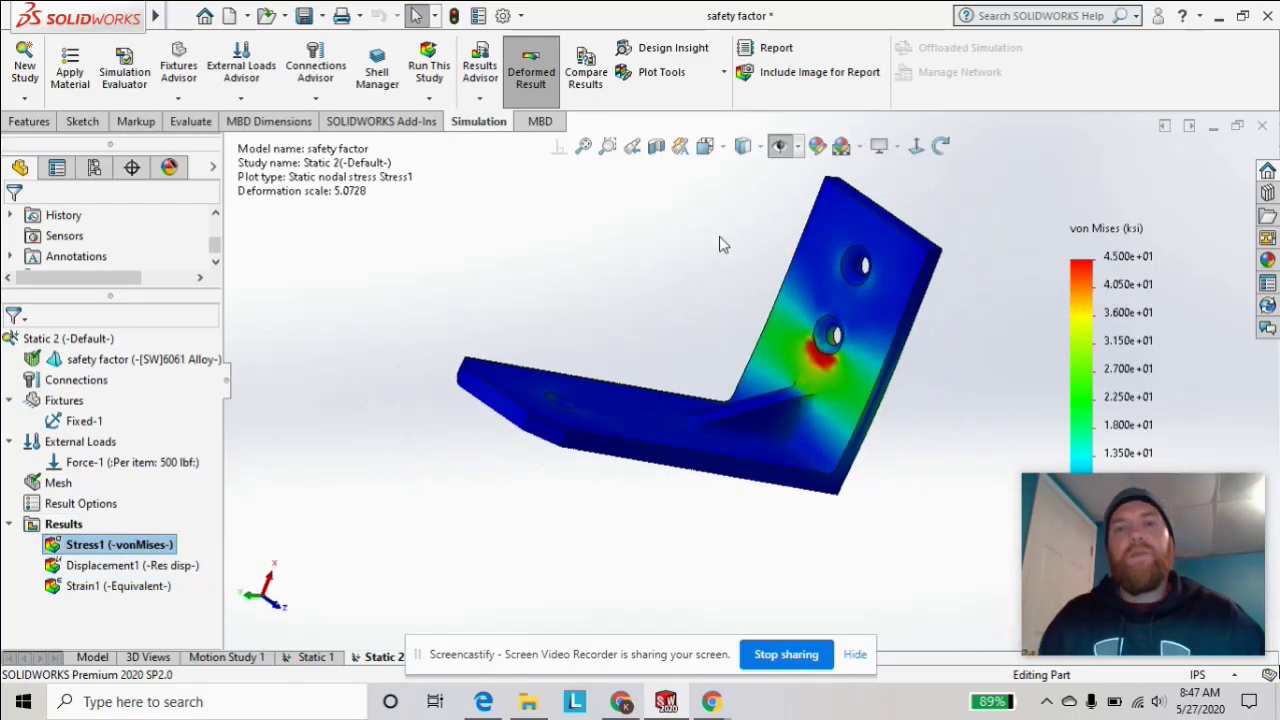
pyautogui.scroll(-2, 720, 243)
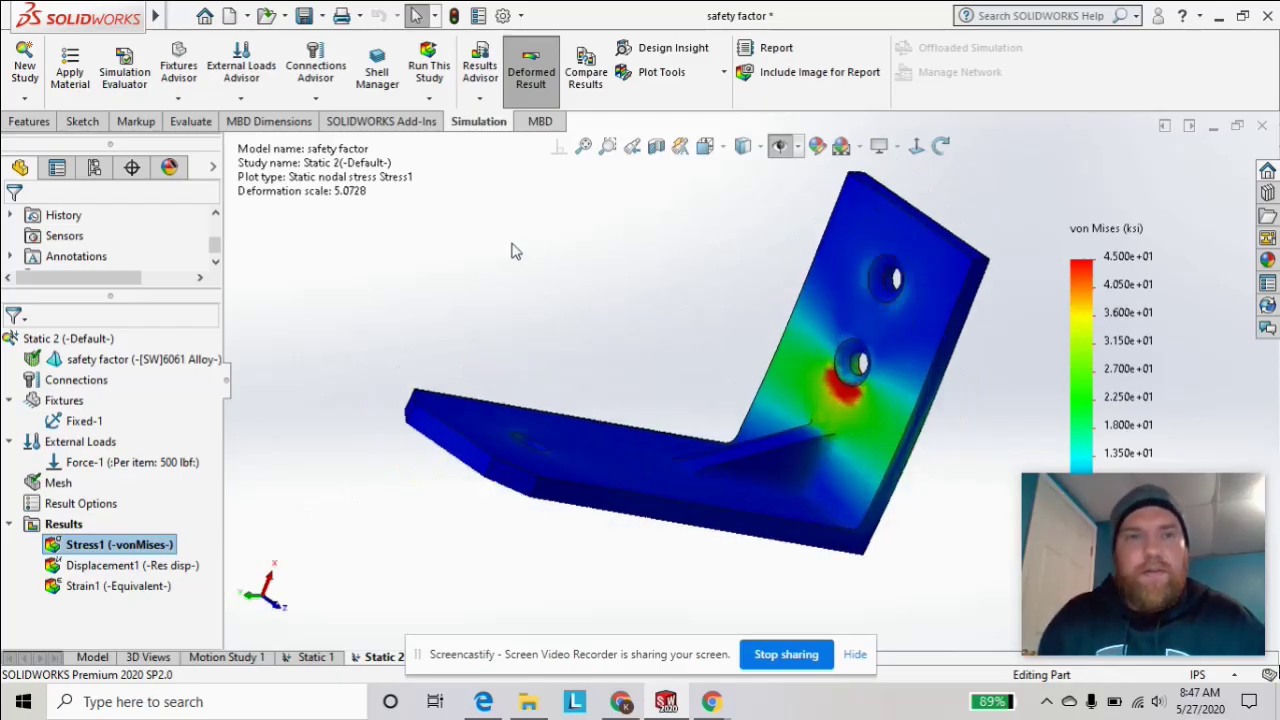
pyautogui.click(684, 78)
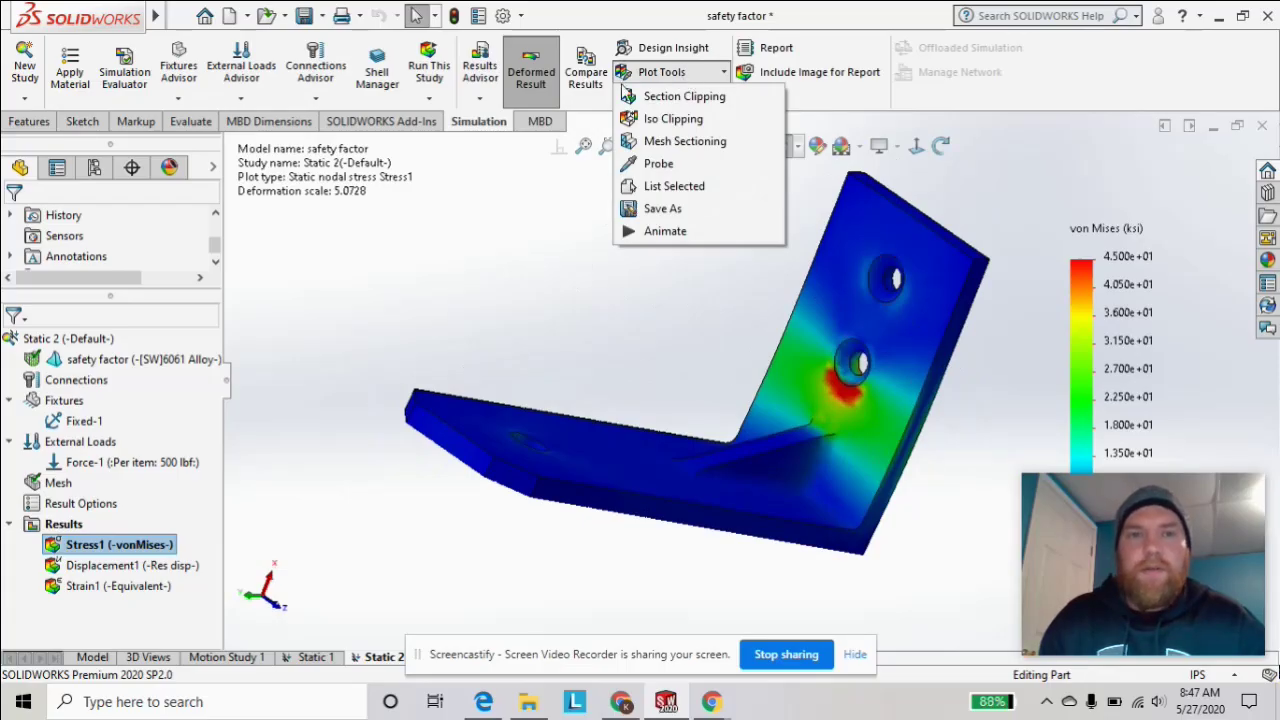
pyautogui.click(598, 88)
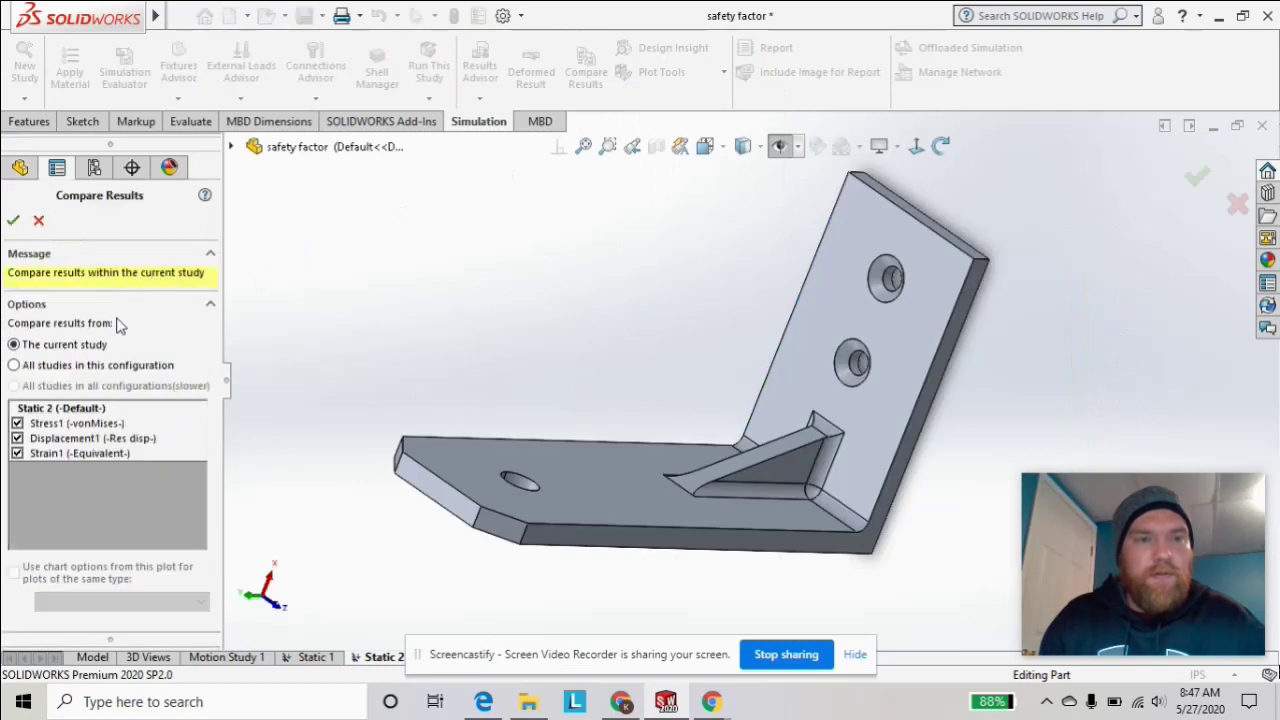
pyautogui.click(39, 220)
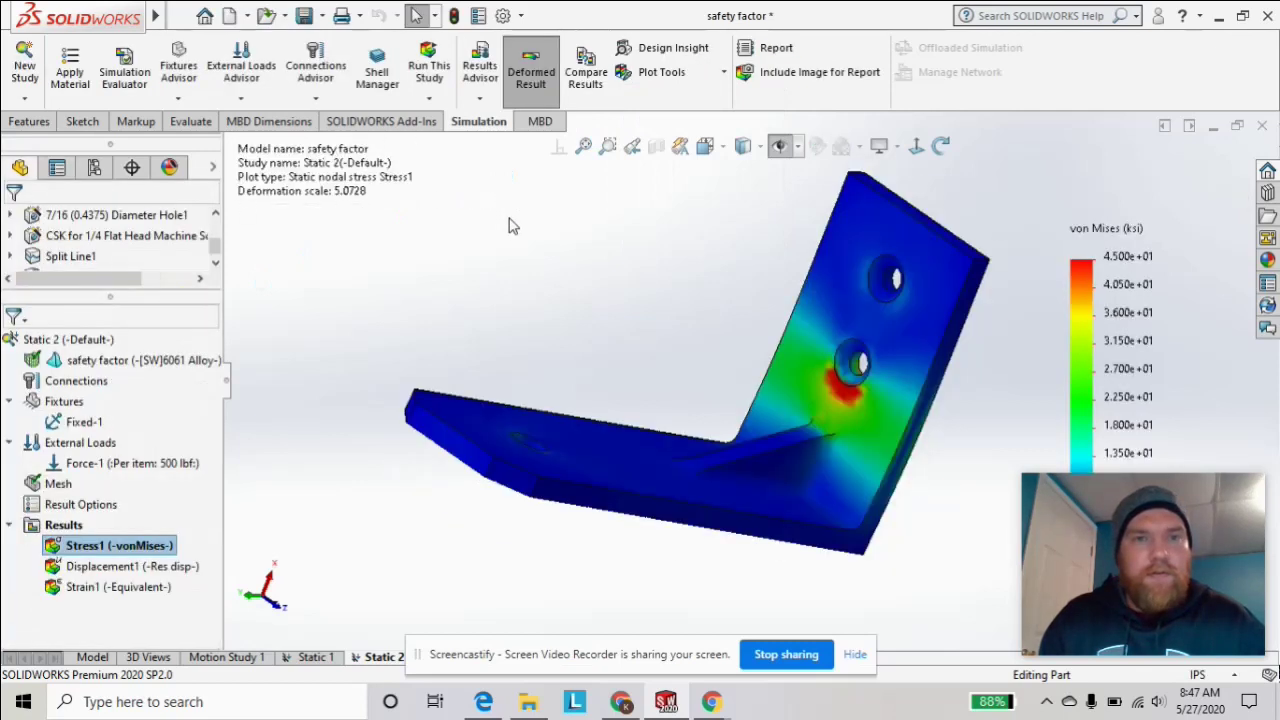
# - Add a Factor of Safety plot to the results of the Static 2 study
pyautogui.click(479, 99)
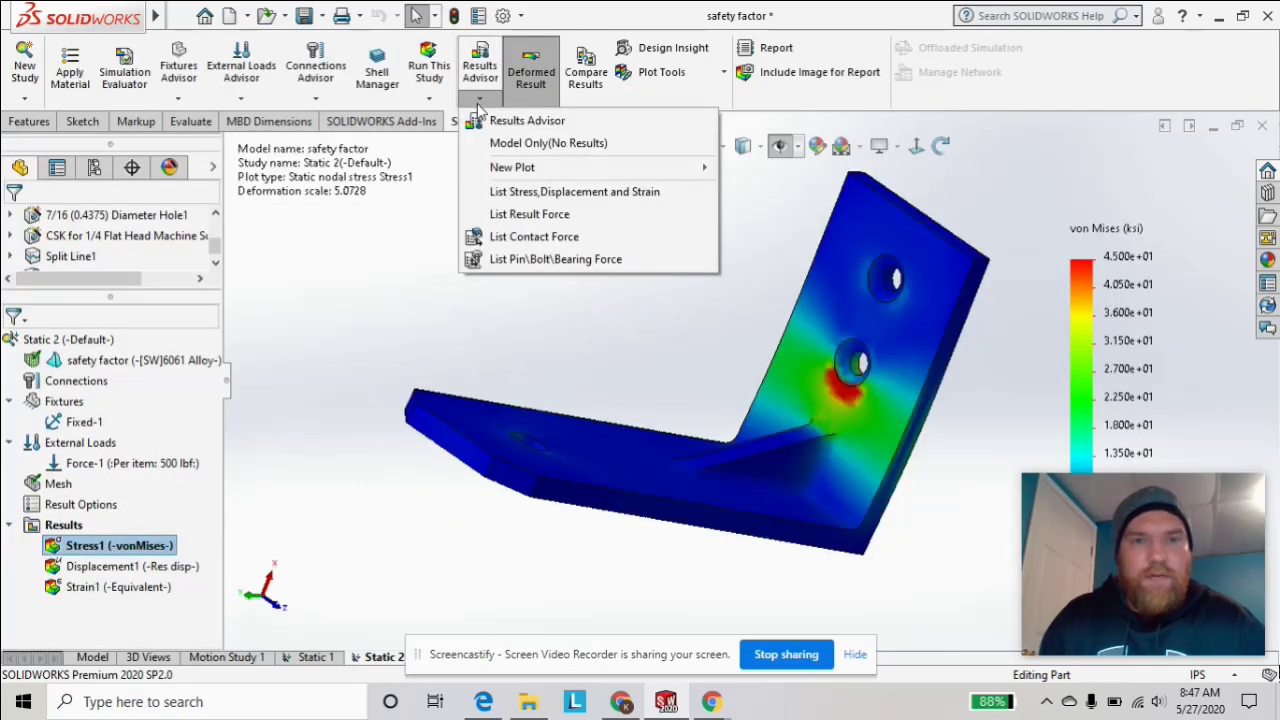
pyautogui.moveTo(543, 174)
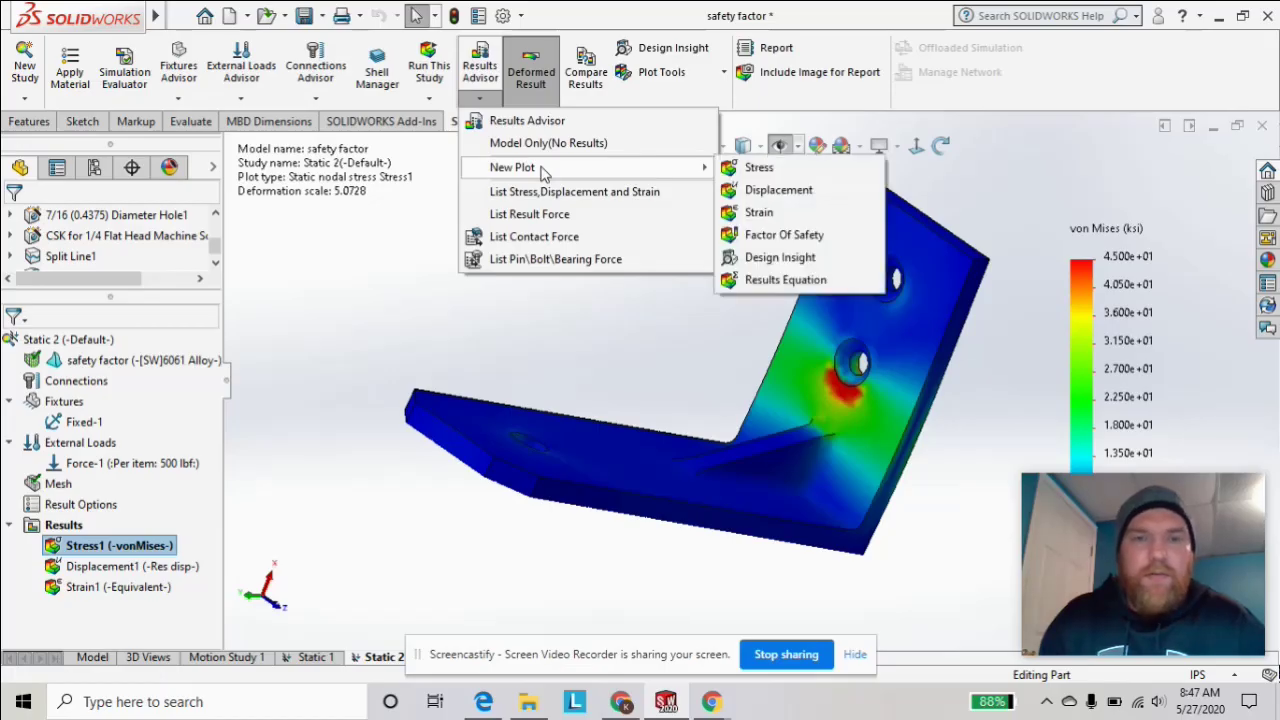
pyautogui.click(800, 236)
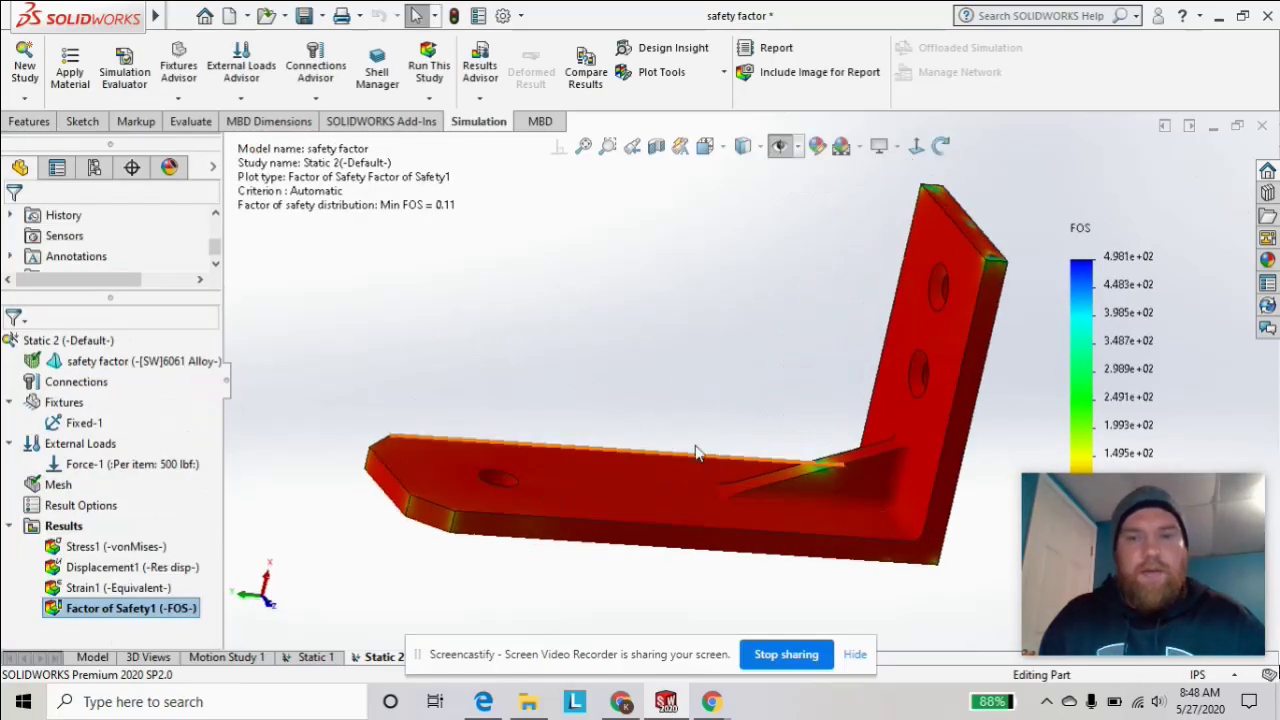
# - Turn off the automatically defined maximum in the factor of safety plot's chart options and set the legend's maximum value to 4
pyautogui.rightClick(1124, 343)
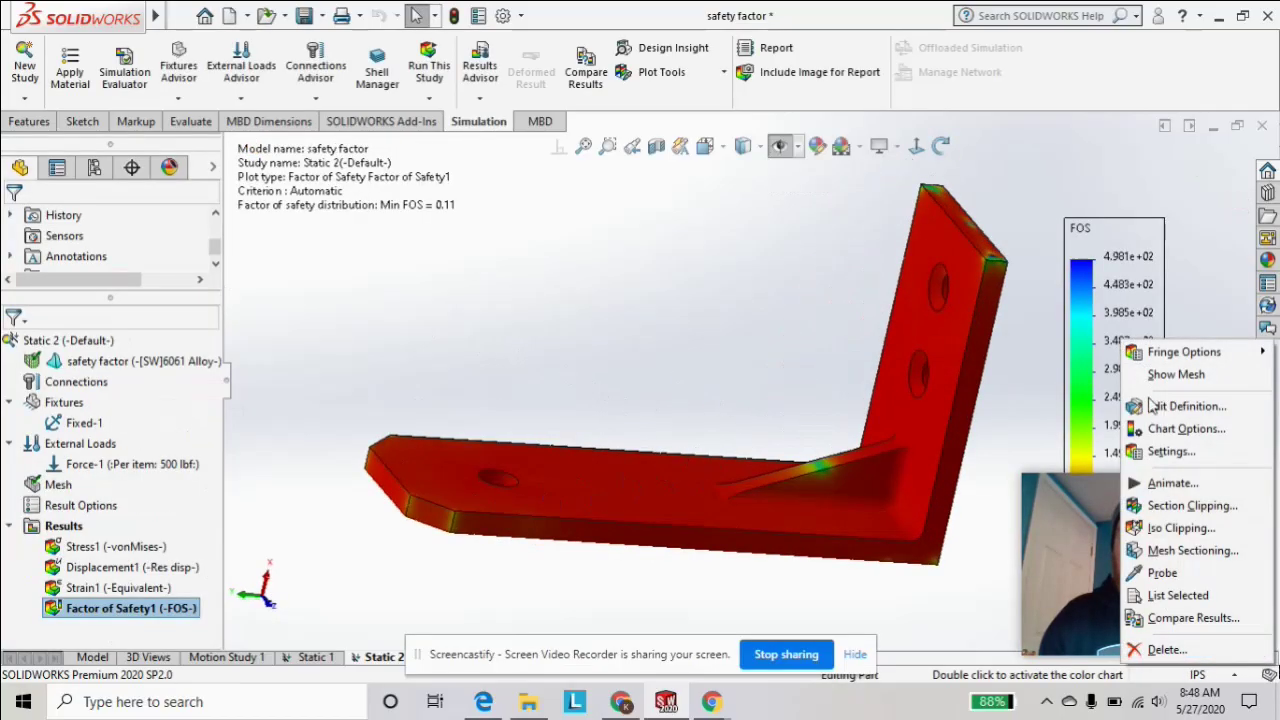
pyautogui.click(1163, 432)
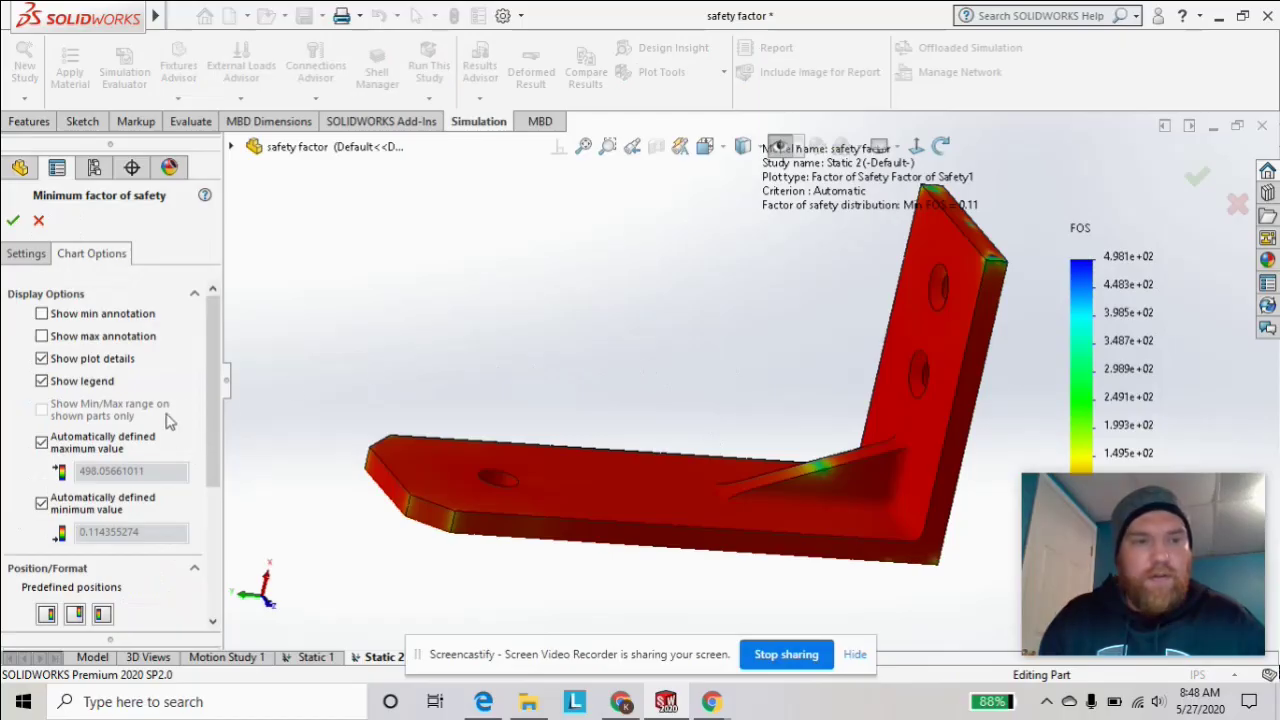
pyautogui.click(41, 442)
pyautogui.moveTo(150, 504); pyautogui.dragTo(5, 510)
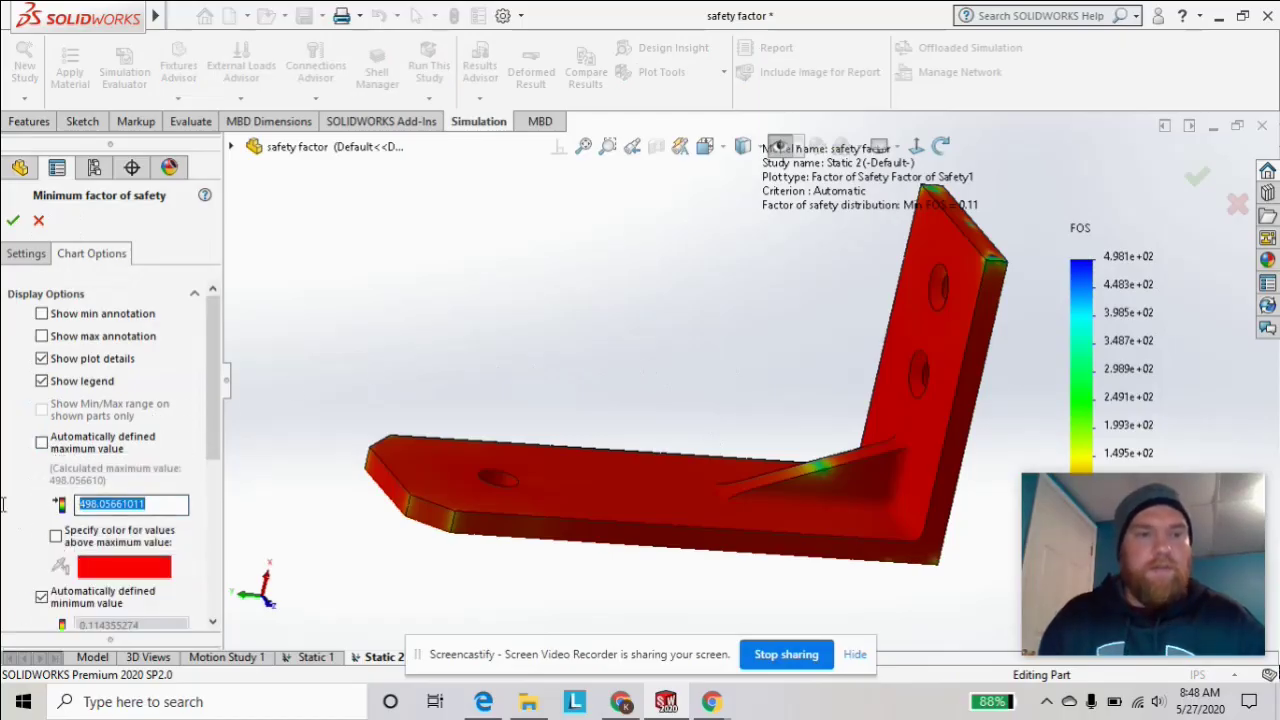
pyautogui.write('4')
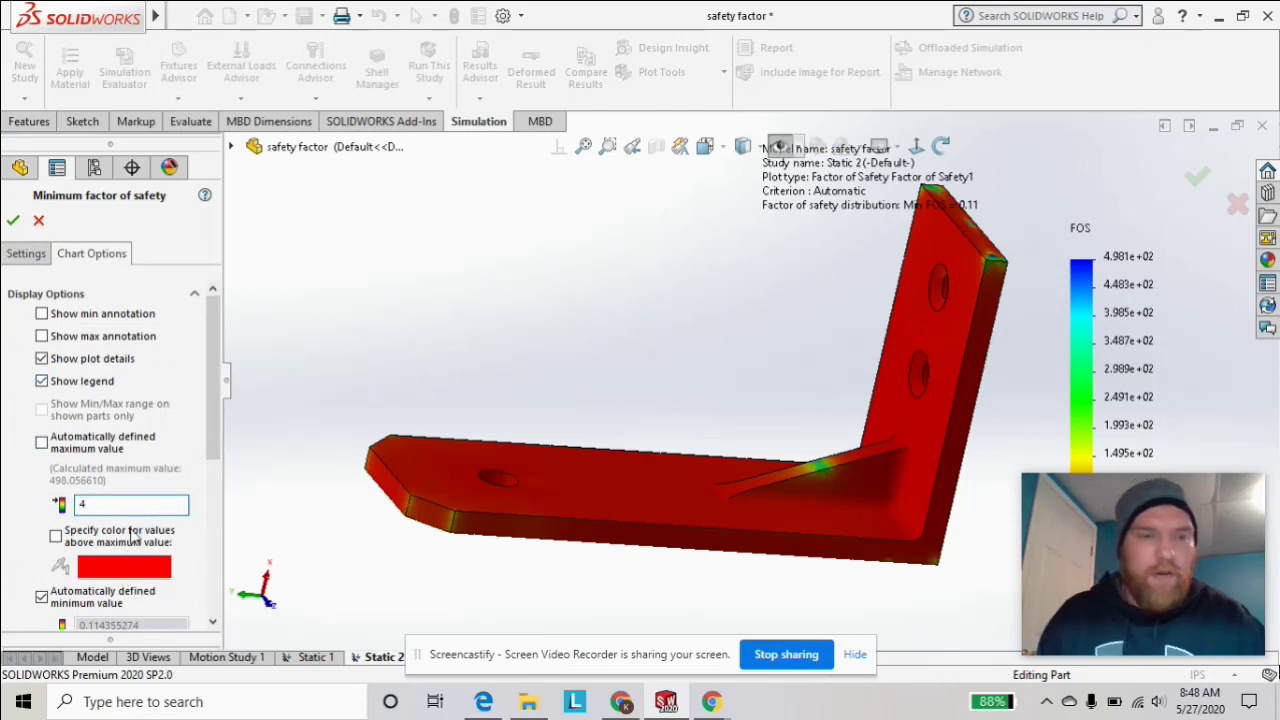
# - Turn off the automatically defined minimum, set the legend's minimum value to 1 and apply the factor of safety plot settings
pyautogui.scroll(-3, 150, 487)
pyautogui.click(42, 411)
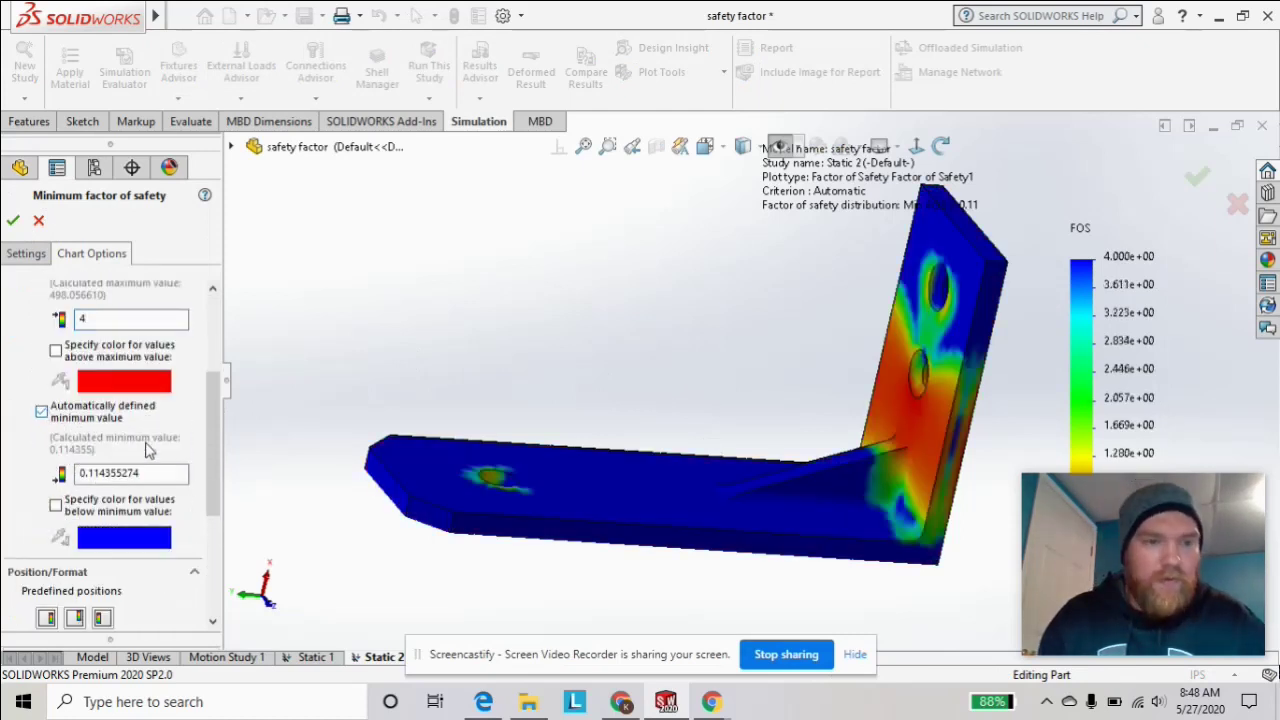
pyautogui.moveTo(150, 473); pyautogui.dragTo(4, 470)
pyautogui.write('1')
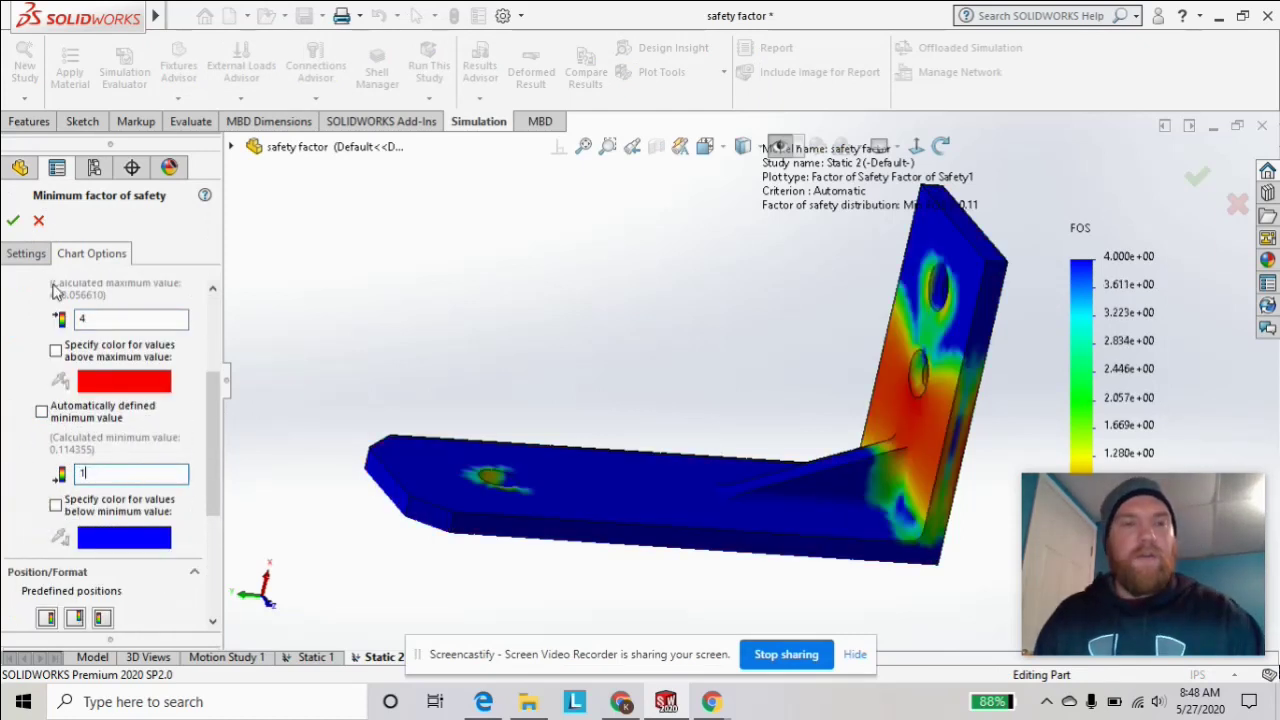
pyautogui.click(13, 220)
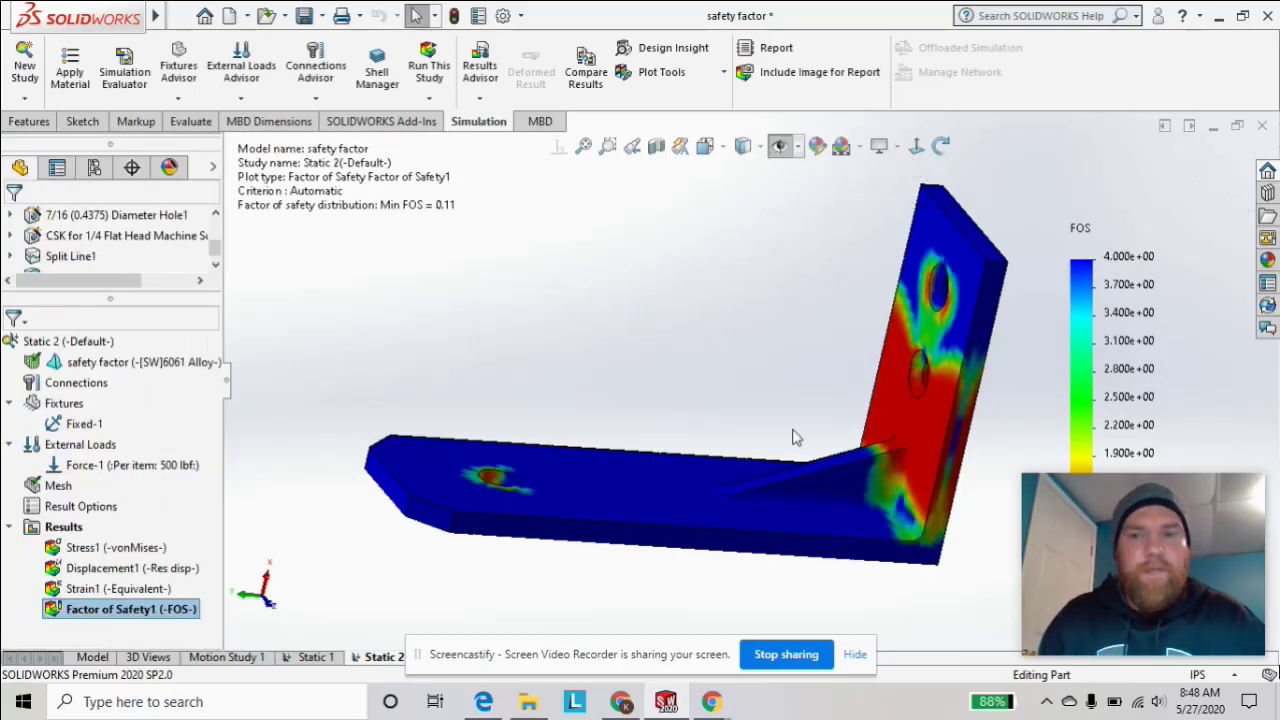
# - Examine the factor of safety distribution around the short plate's holes, the rib and the long plate's hole
pyautogui.moveTo(779, 441); pyautogui.dragTo(818, 407, button='middle')
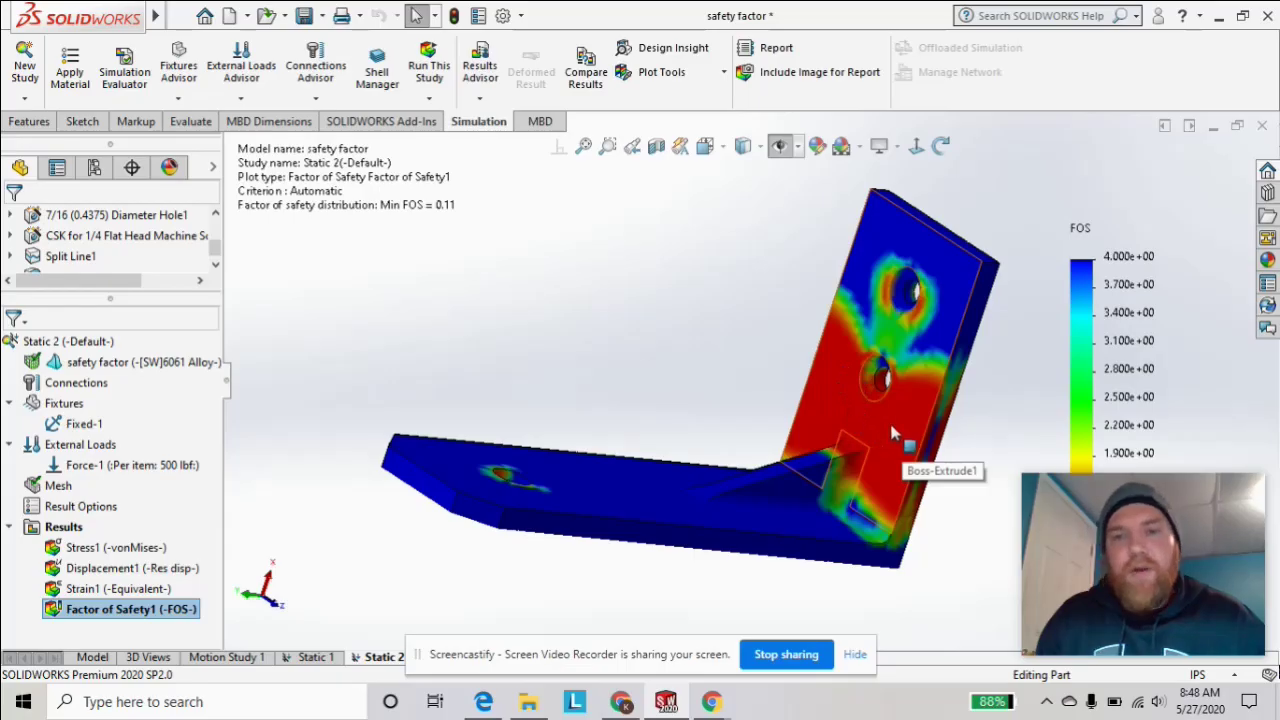
pyautogui.moveTo(889, 419); pyautogui.dragTo(563, 497, button='middle')
pyautogui.scroll(-3, 563, 497)
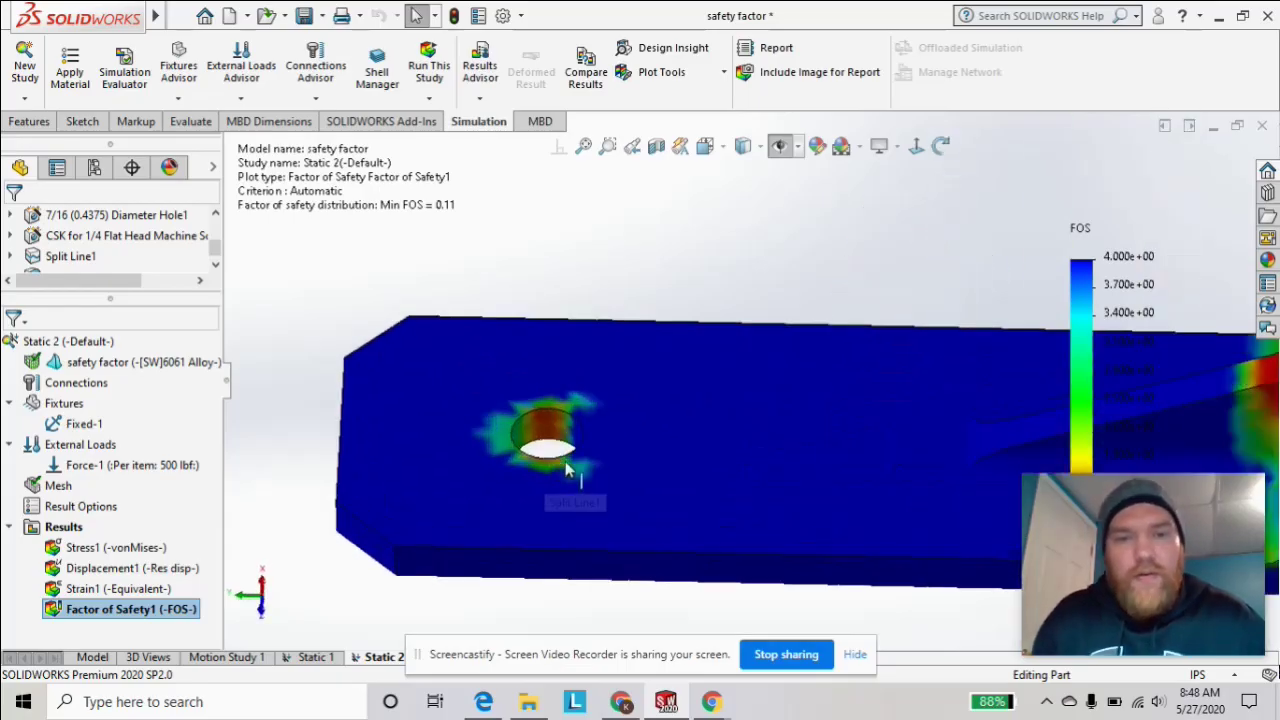
pyautogui.scroll(2, 857, 449)
pyautogui.moveTo(857, 449); pyautogui.dragTo(1000, 300, button='middle')
pyautogui.scroll(-2, 1024, 294)
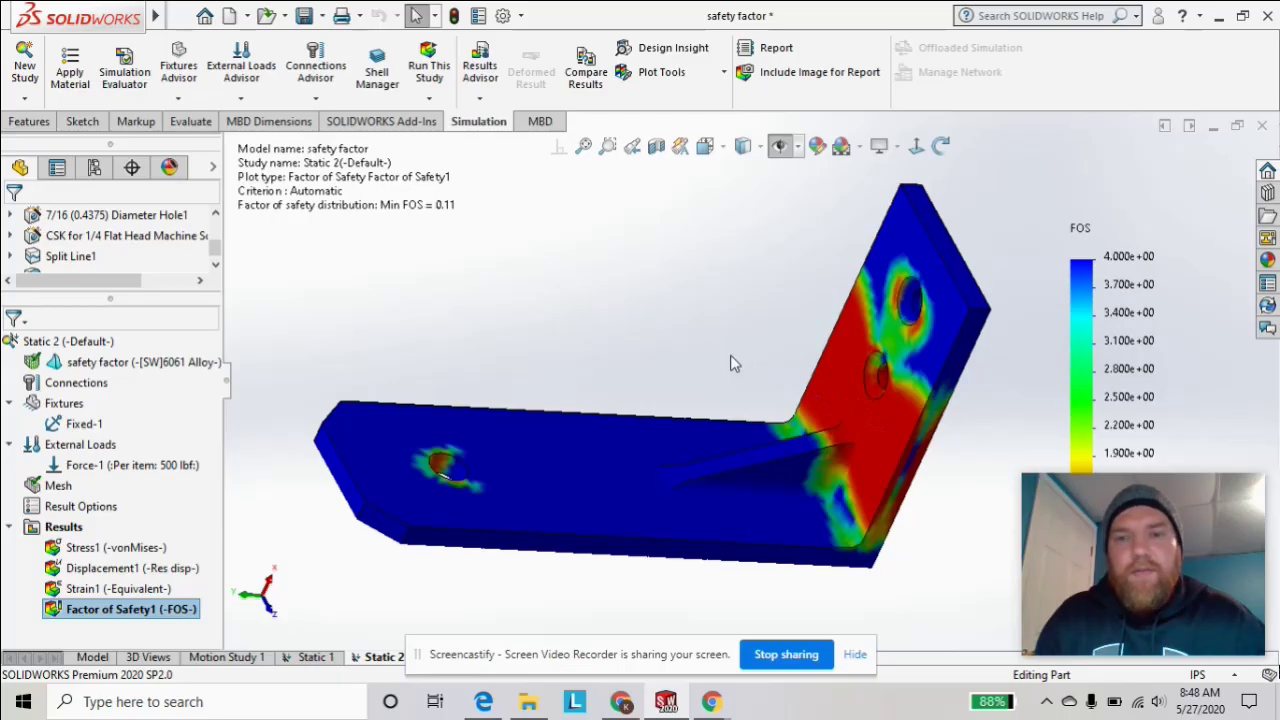
pyautogui.scroll(3, 730, 364)
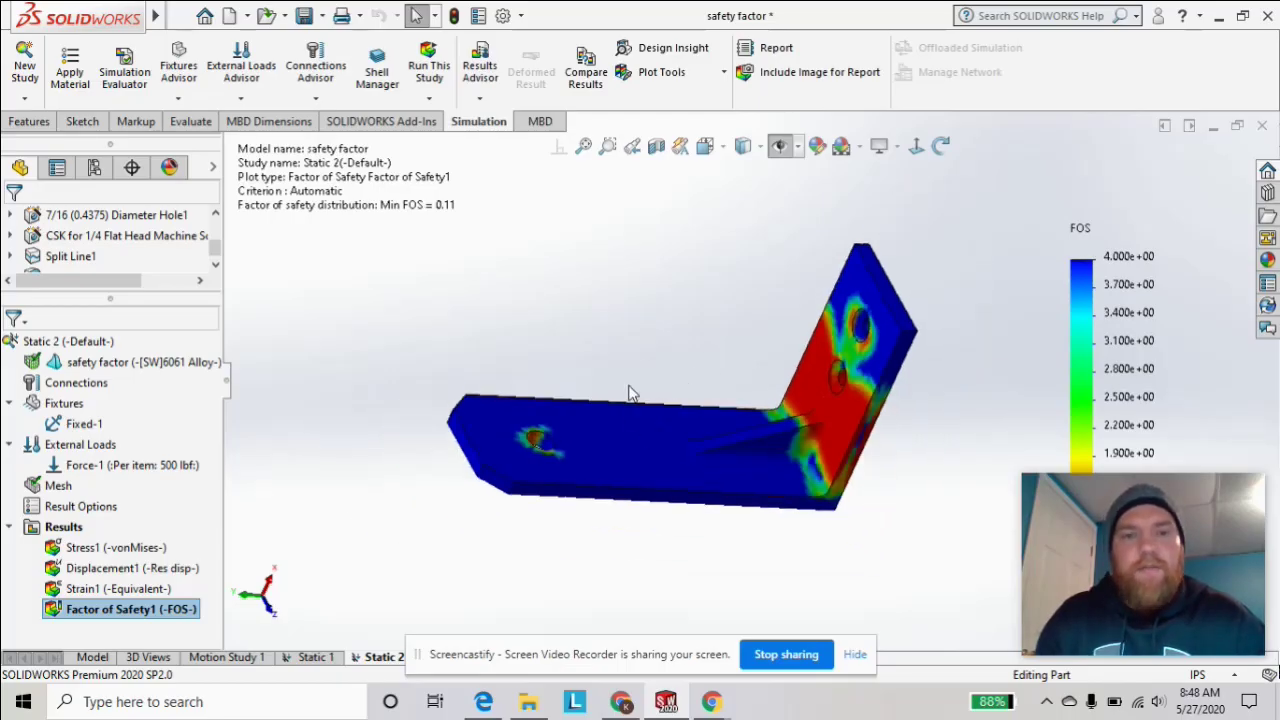
pyautogui.scroll(-3, 675, 378)
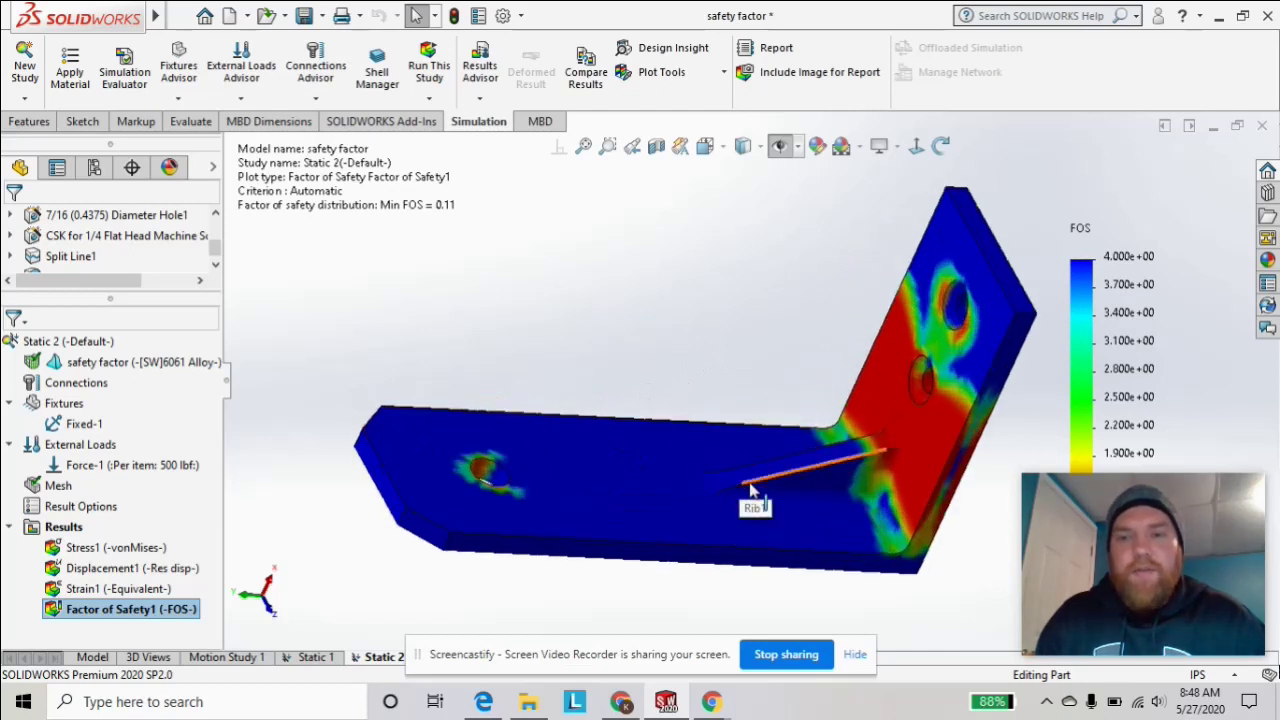
pyautogui.scroll(2, 750, 500)
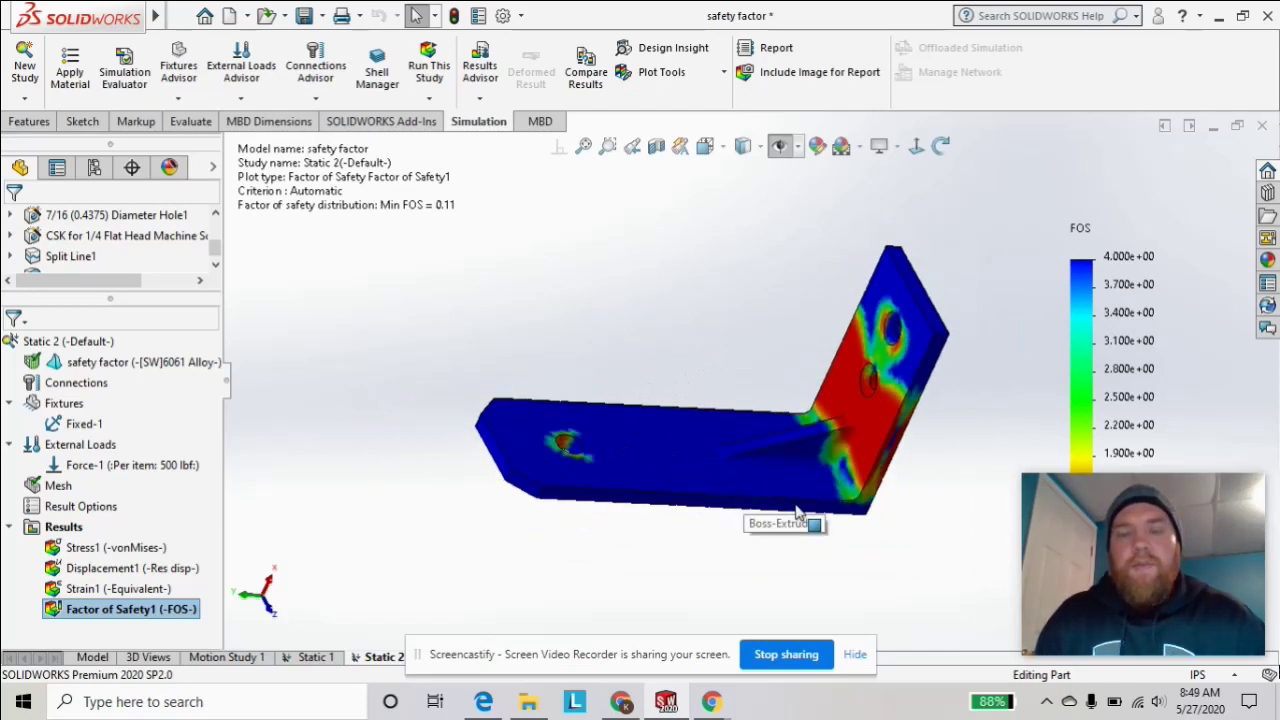